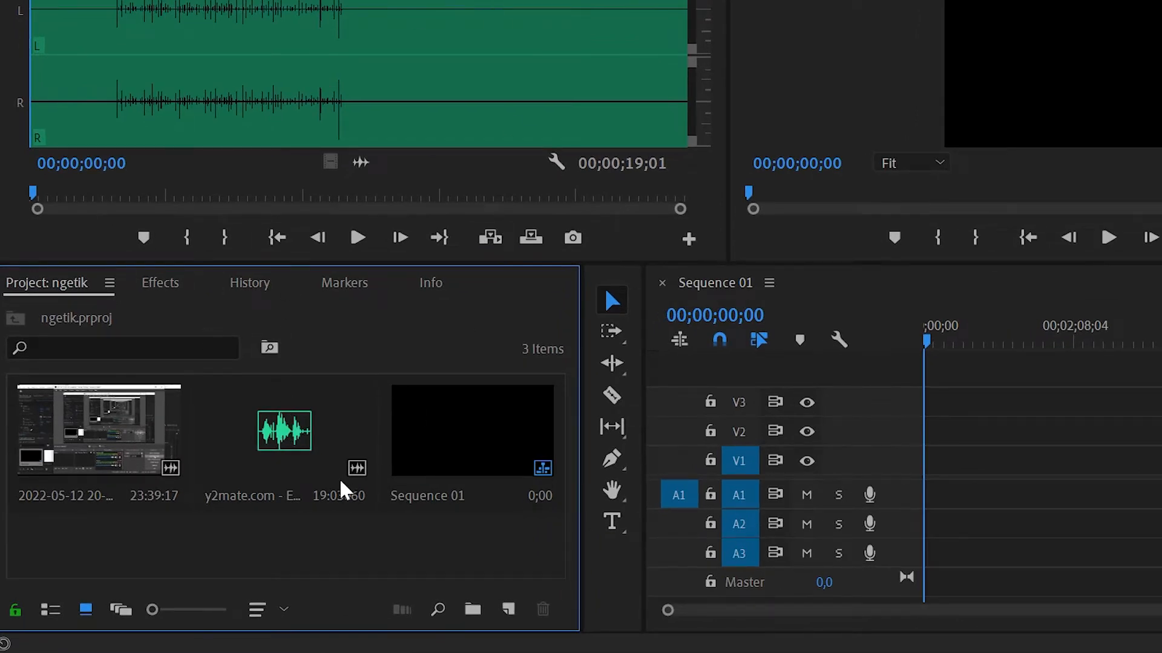
{"action": "left_click", "coordinate": [298, 436]}
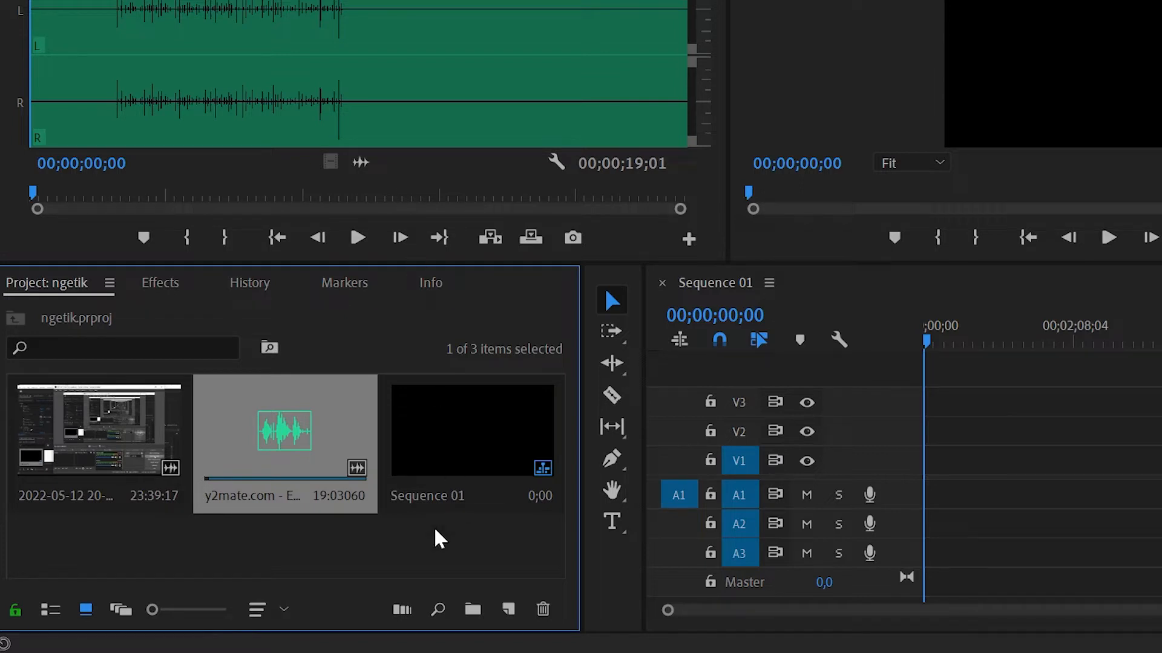
{"action": "left_click", "coordinate": [424, 569]}
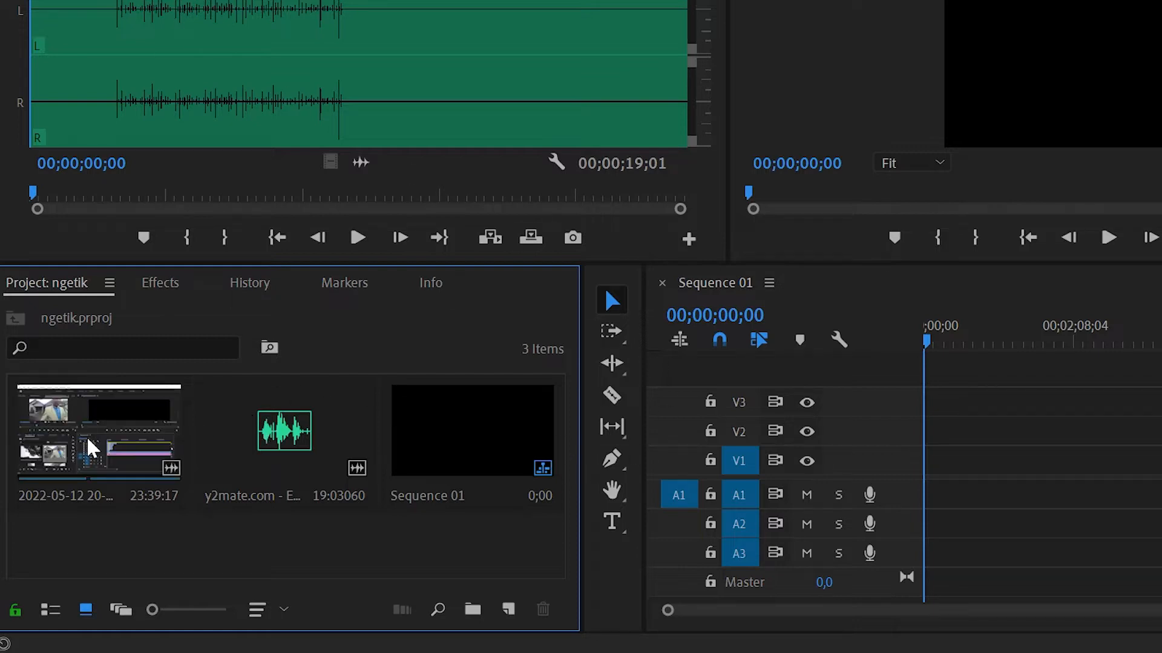
{"action": "left_click", "coordinate": [90, 448]}
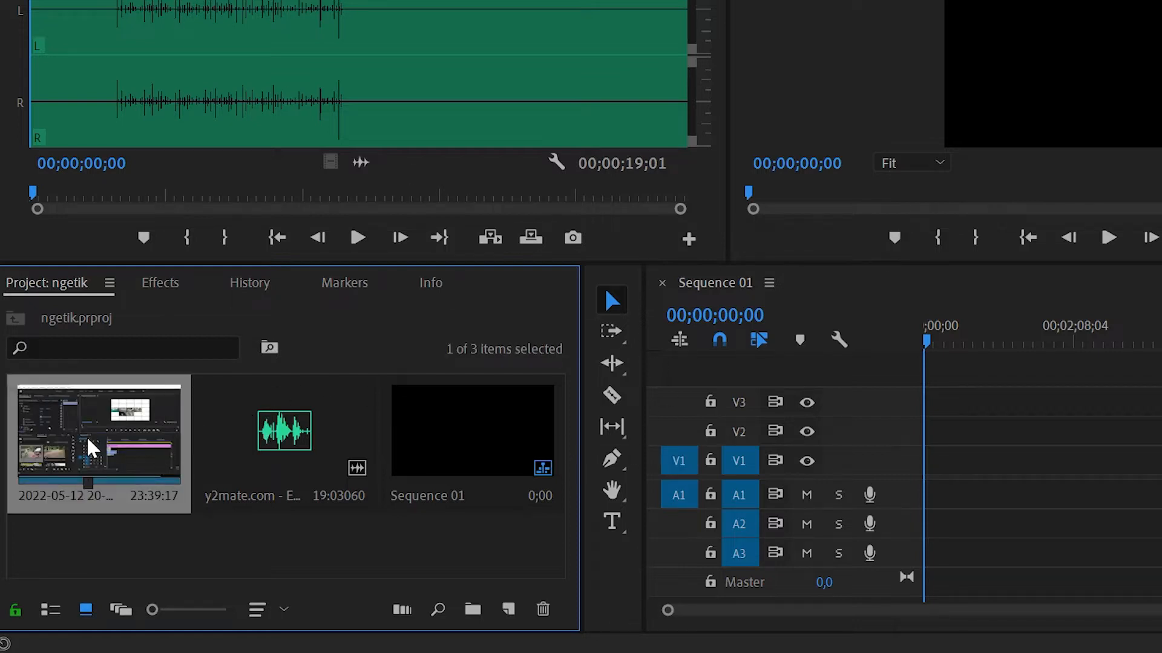
{"action": "double_click", "coordinate": [96, 443]}
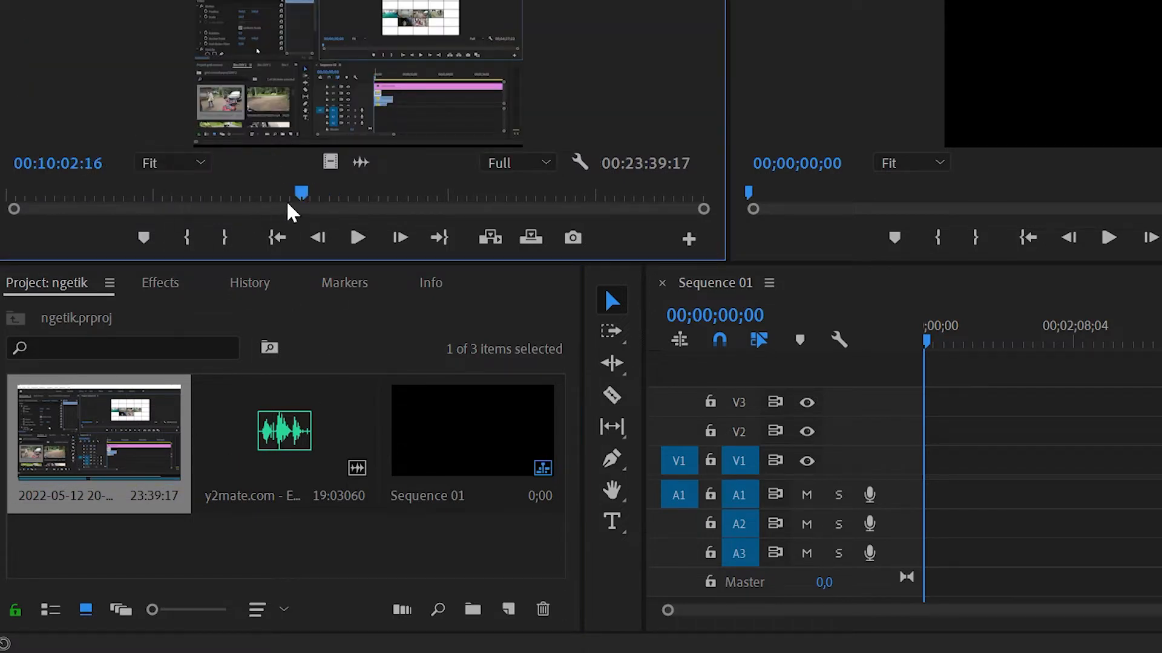
{"action": "left_click_drag", "start_coordinate": [302, 192], "coordinate": [190, 189]}
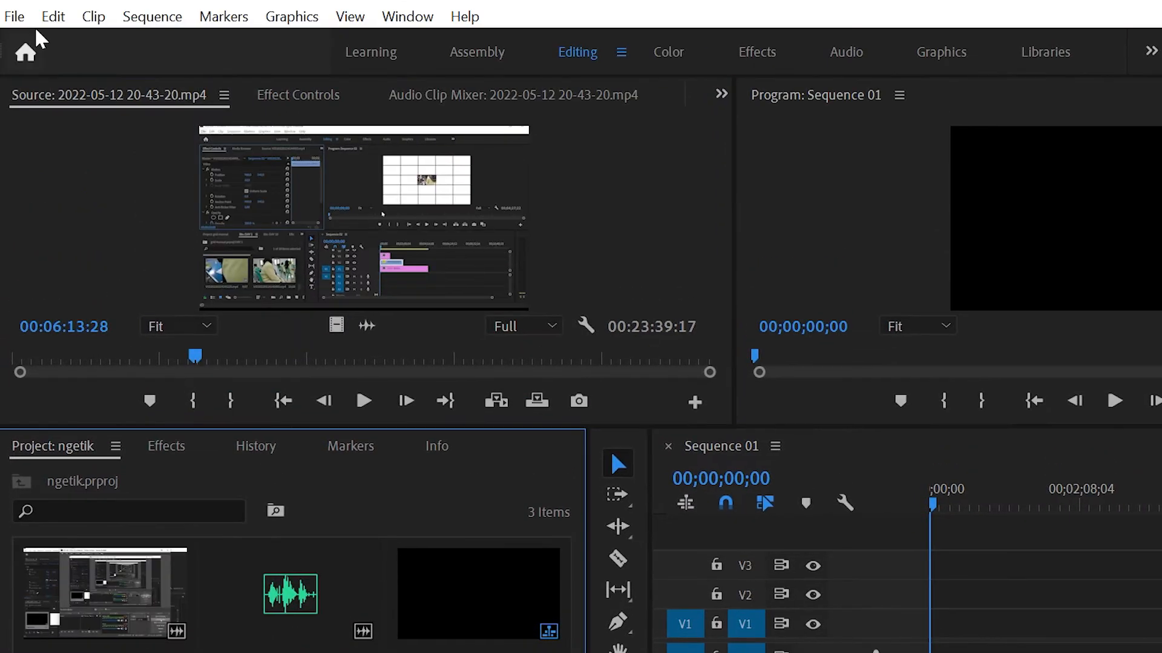
Create a new legacy title named Title 01 at 1920 × 1080, 29,97 fps Drop-Frame, with square pixels.
{"action": "left_click", "coordinate": [14, 16]}
{"action": "mouse_move", "coordinate": [151, 15]}
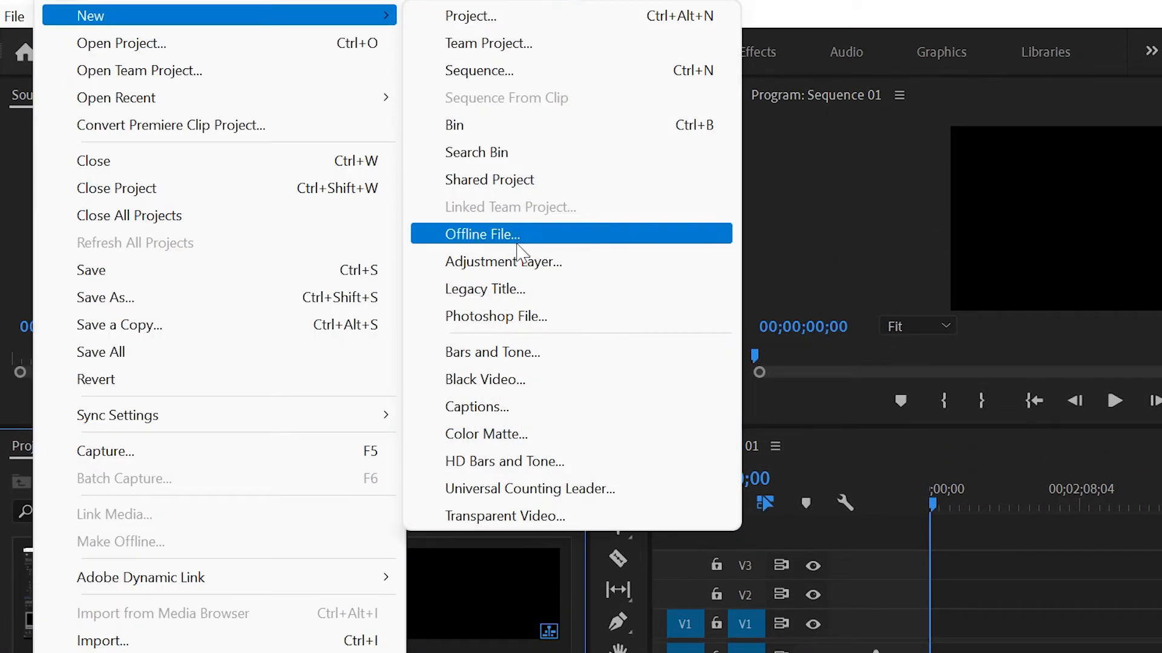
{"action": "left_click", "coordinate": [515, 290]}
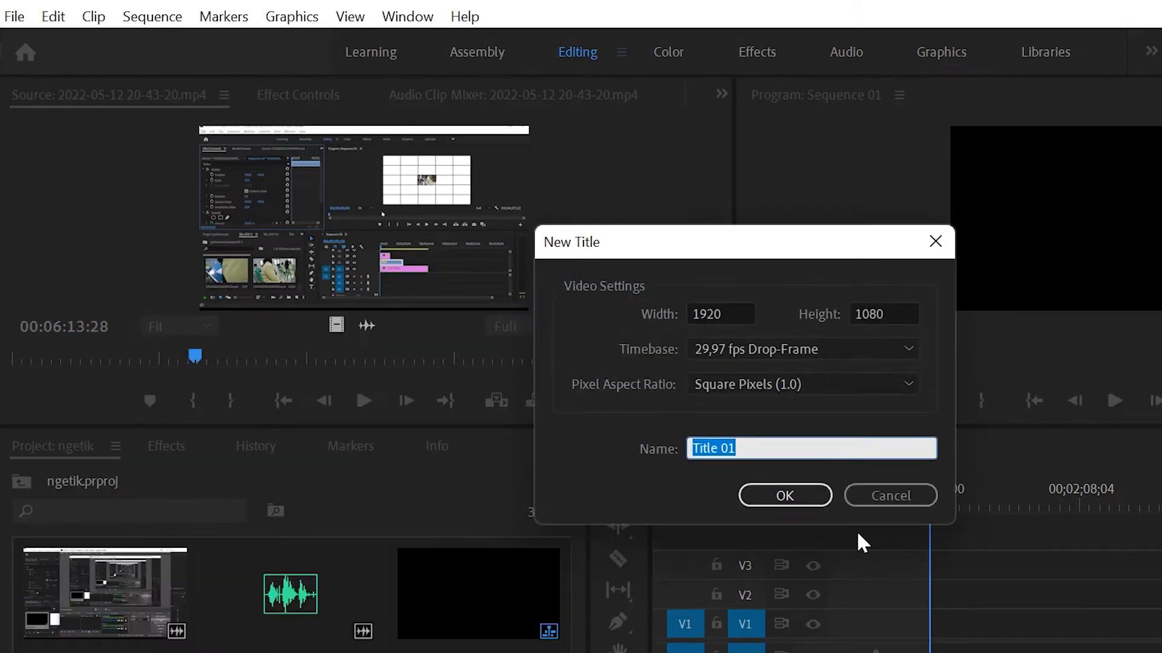
{"action": "left_click", "coordinate": [770, 469]}
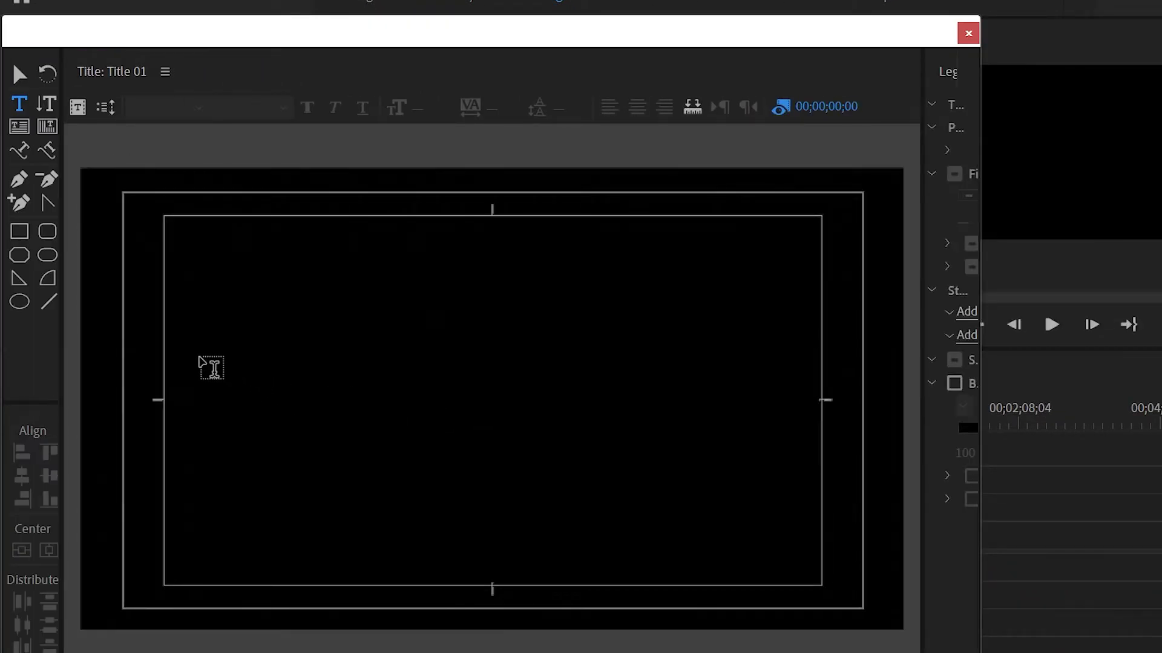
Add the text "bagaimana kabarmu sayang ?" to the title canvas.
{"action": "left_click", "coordinate": [203, 346]}
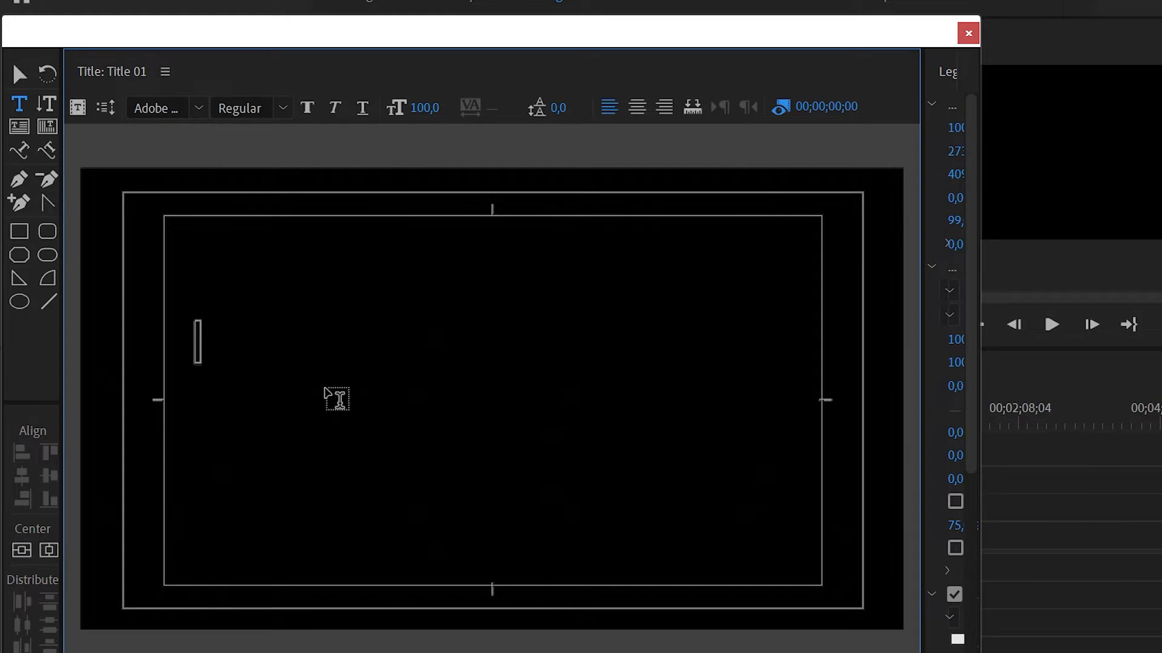
{"action": "type", "text": "bagaimana"}
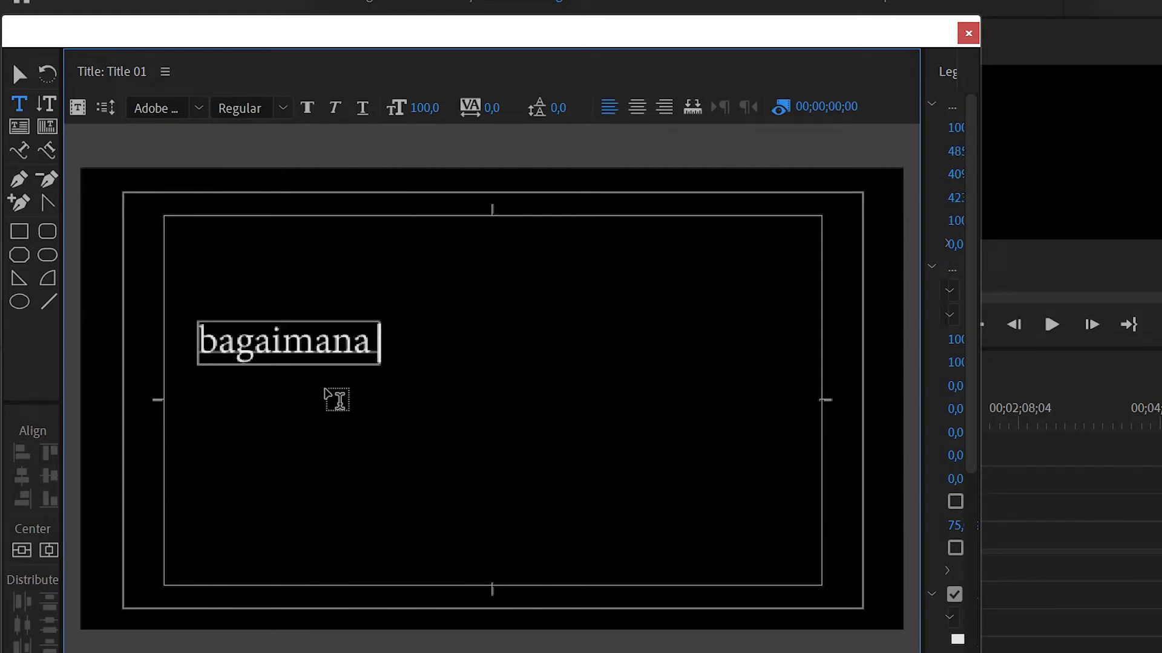
{"action": "type", "text": " kabar"}
{"action": "key", "text": "BackSpace"}
{"action": "type", "text": "armu sayang"}
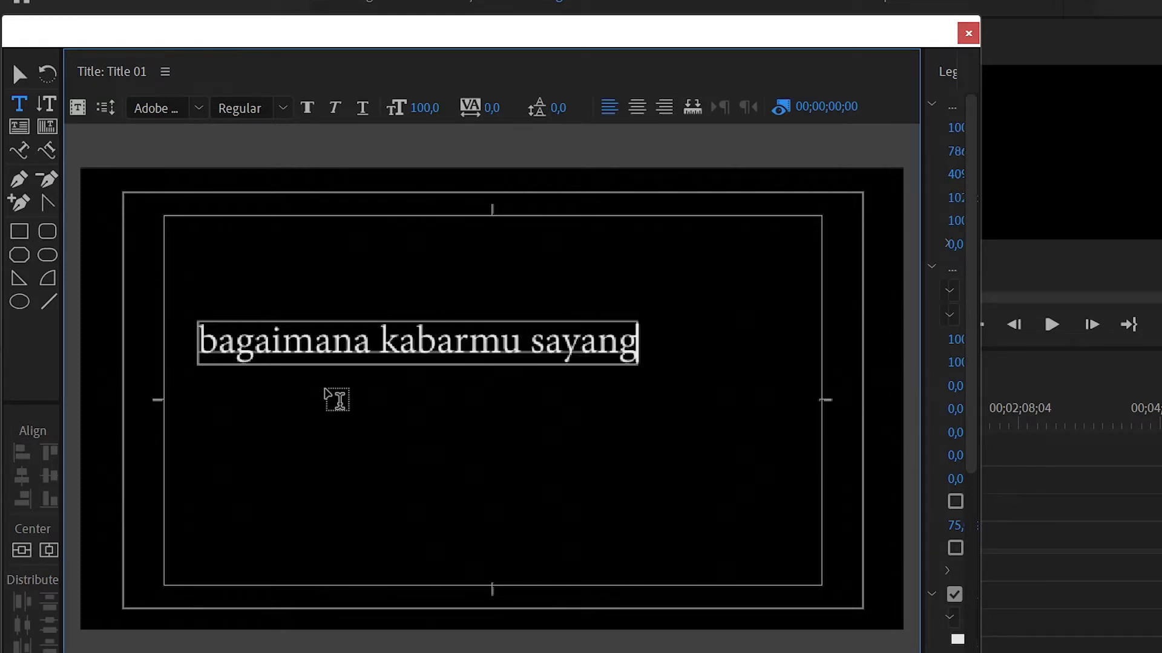
{"action": "type", "text": " ?"}
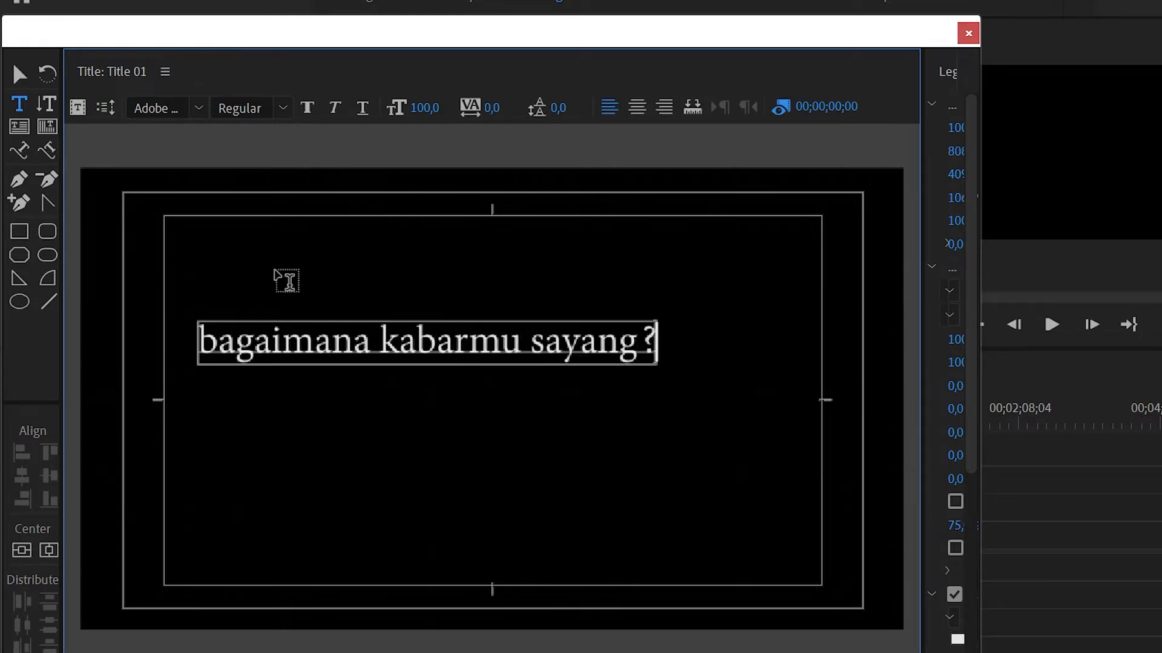
Center the title text horizontally and vertically in the frame and close the title editor.
{"action": "left_click", "coordinate": [24, 64]}
{"action": "left_click", "coordinate": [24, 76]}
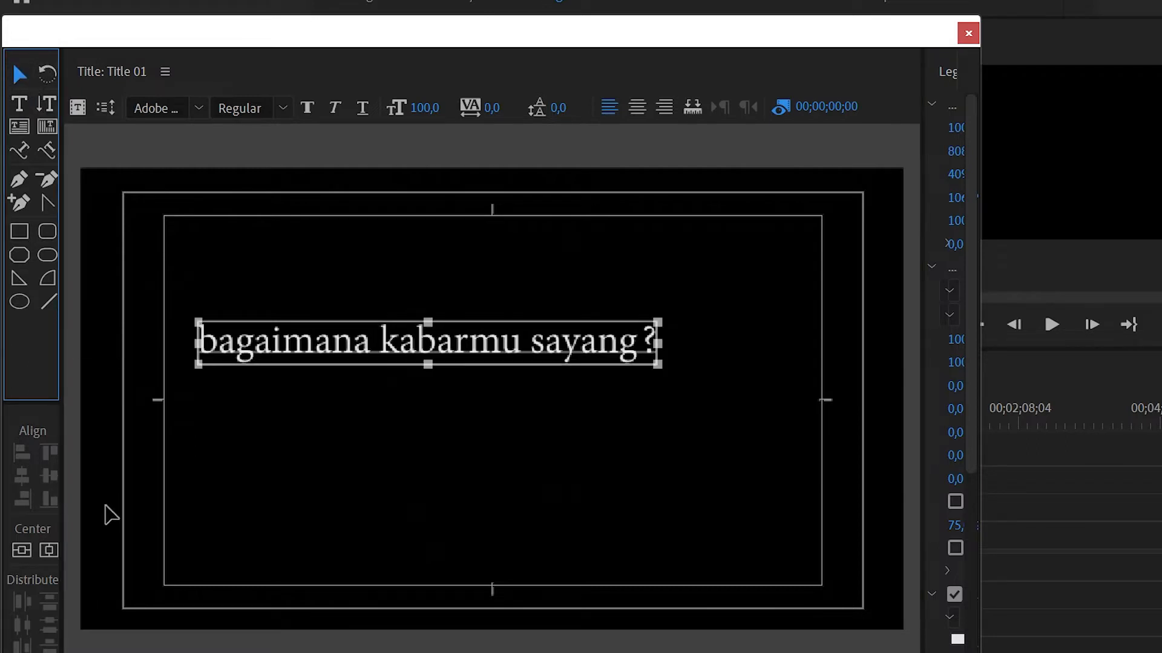
{"action": "left_click", "coordinate": [40, 548]}
{"action": "left_click", "coordinate": [18, 547]}
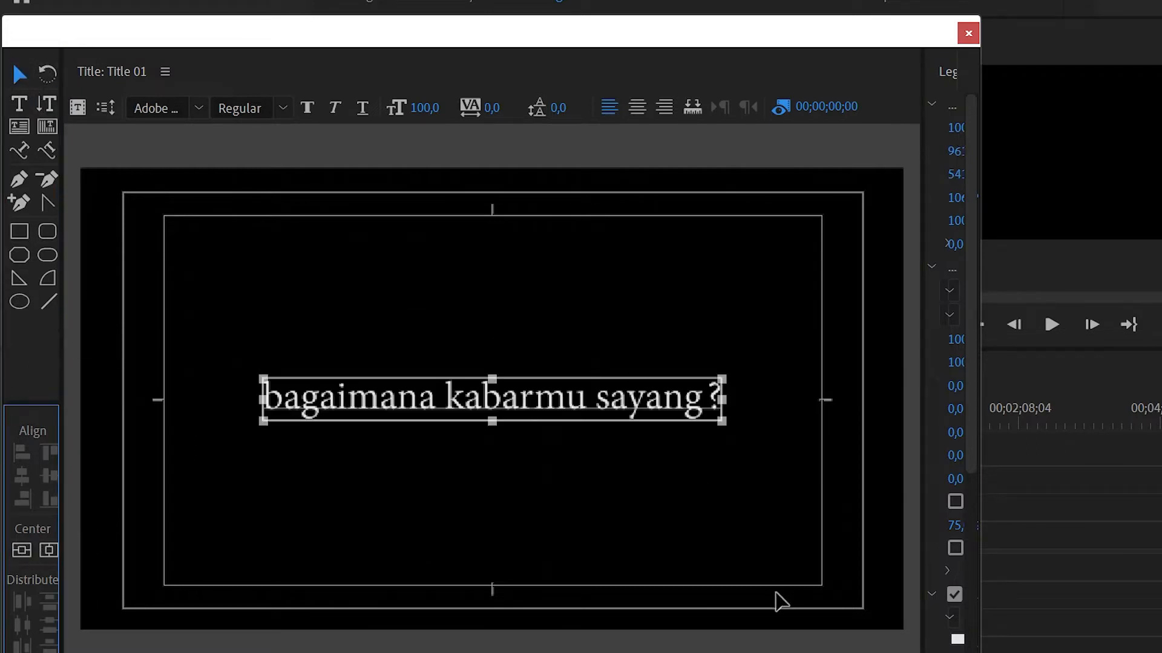
{"action": "left_click", "coordinate": [968, 33]}
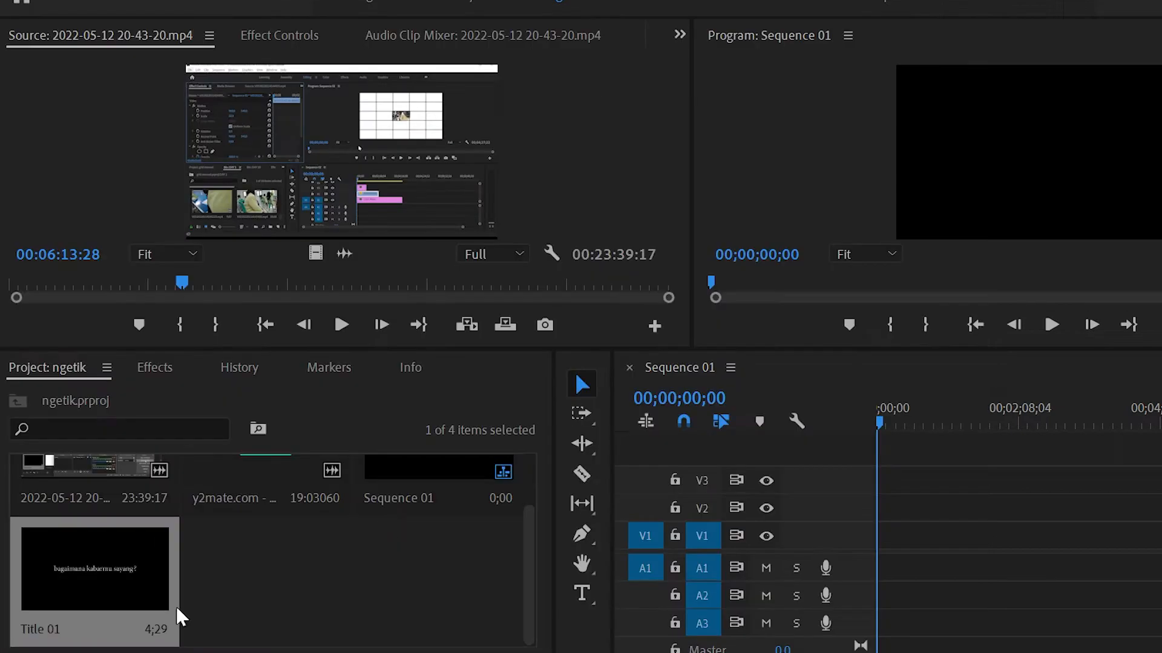
Place Title 01 at the start of track V1 and extend the clip to about 6;17.
{"action": "left_click_drag", "start_coordinate": [83, 565], "coordinate": [880, 543]}
{"action": "left_click_drag", "start_coordinate": [978, 608], "coordinate": [825, 612]}
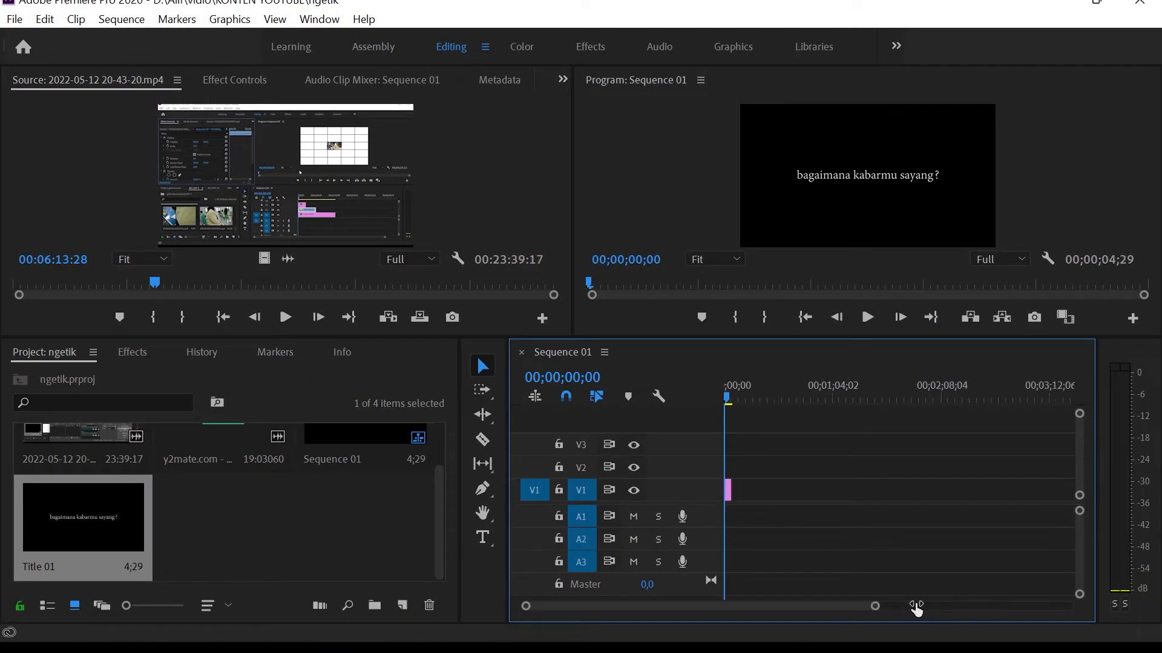
{"action": "mouse_move", "coordinate": [788, 488]}
{"action": "left_mouse_down"}
{"action": "mouse_move", "coordinate": [886, 484]}
{"action": "mouse_move", "coordinate": [807, 492]}
{"action": "left_mouse_up"}
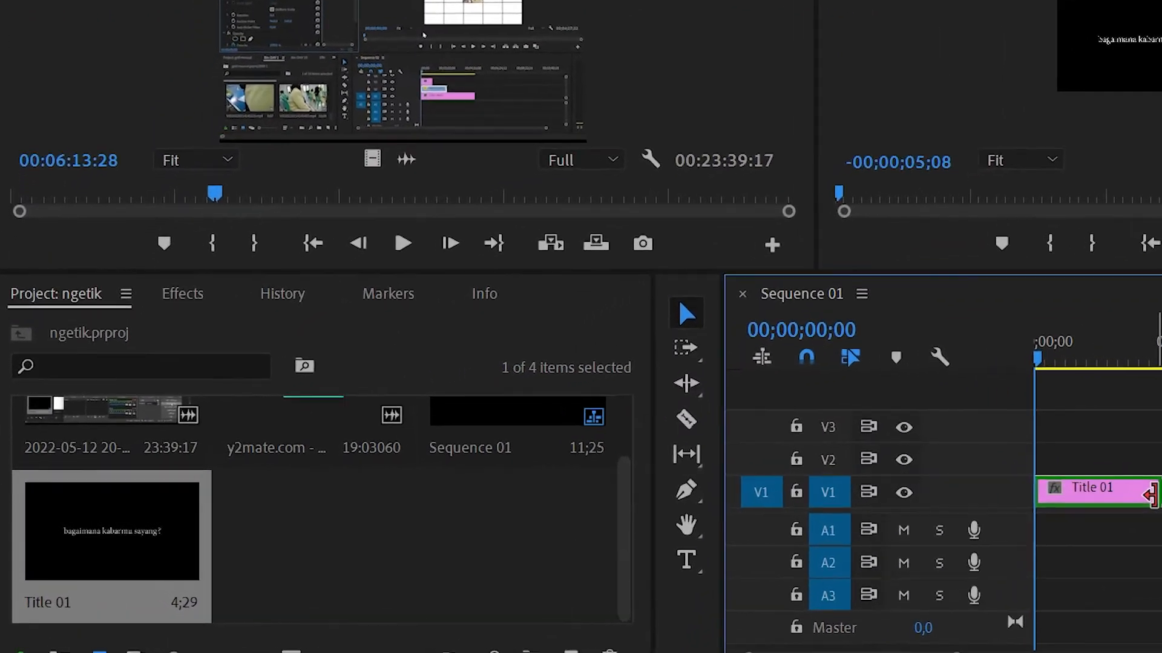
{"action": "left_click_drag", "start_coordinate": [1149, 495], "coordinate": [1147, 495]}
Find the Linear Wipe video effect by searching for "linear" and apply it to the Title 01 clip.
{"action": "left_click", "coordinate": [182, 295]}
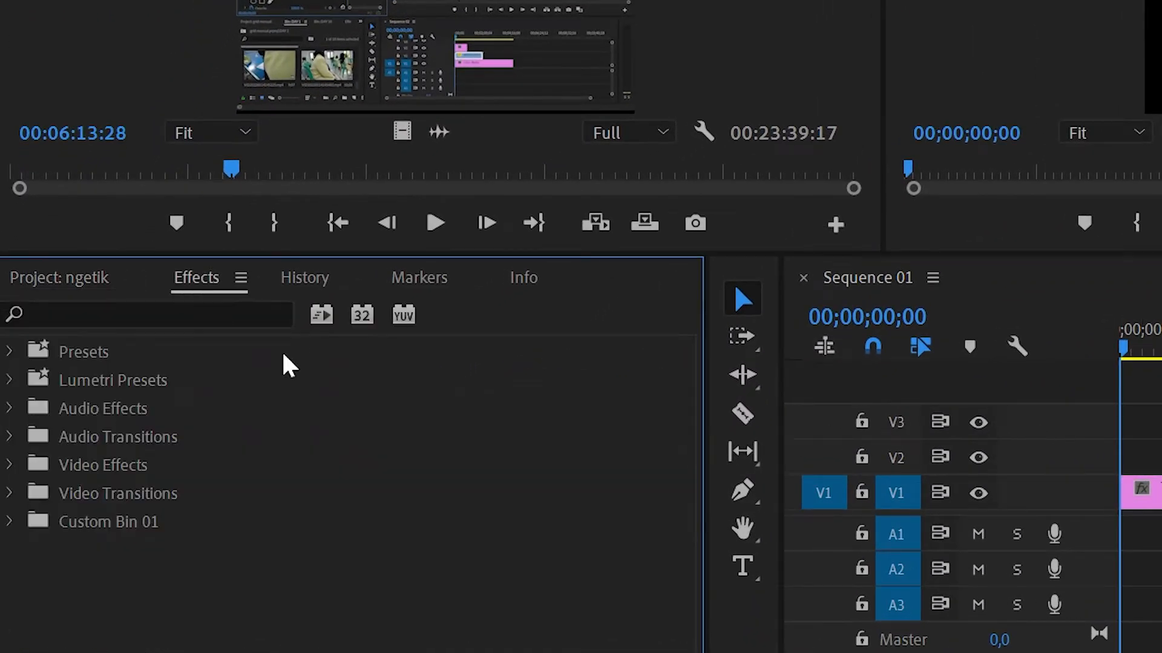
{"action": "left_click", "coordinate": [131, 315]}
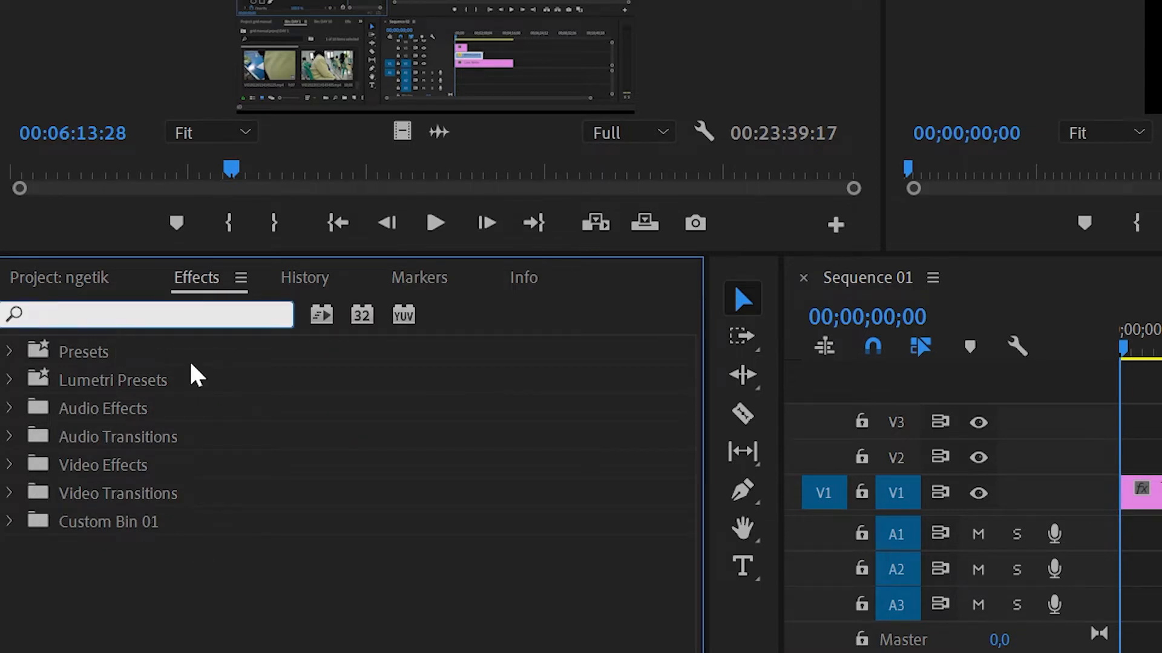
{"action": "type", "text": "linear"}
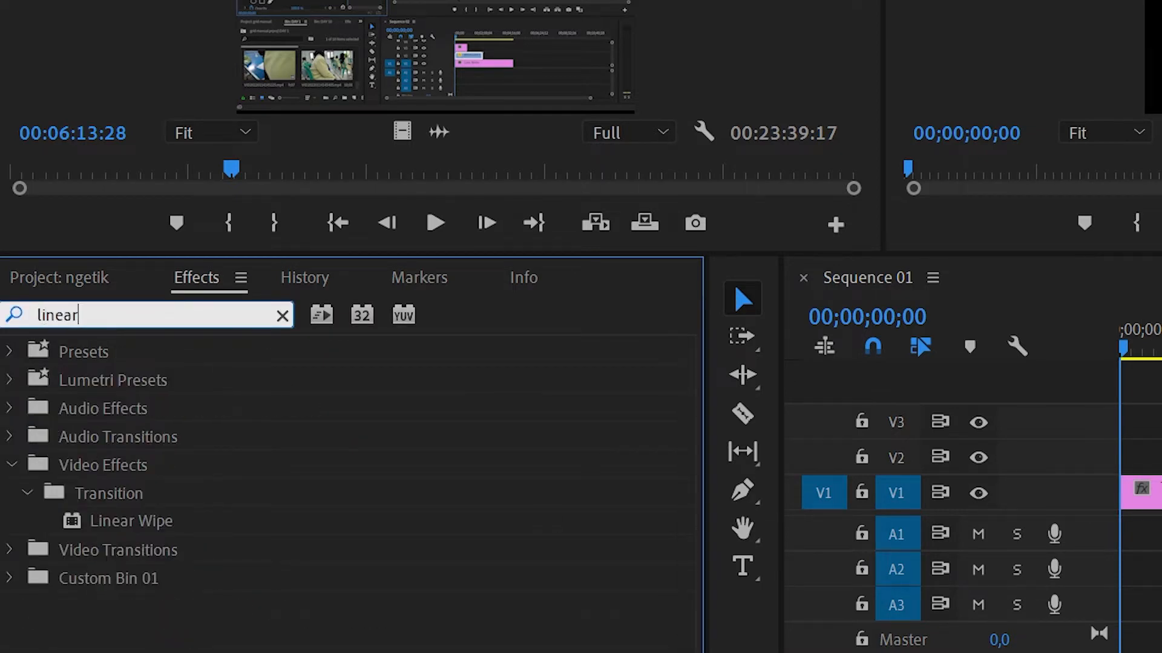
{"action": "left_click", "coordinate": [119, 524]}
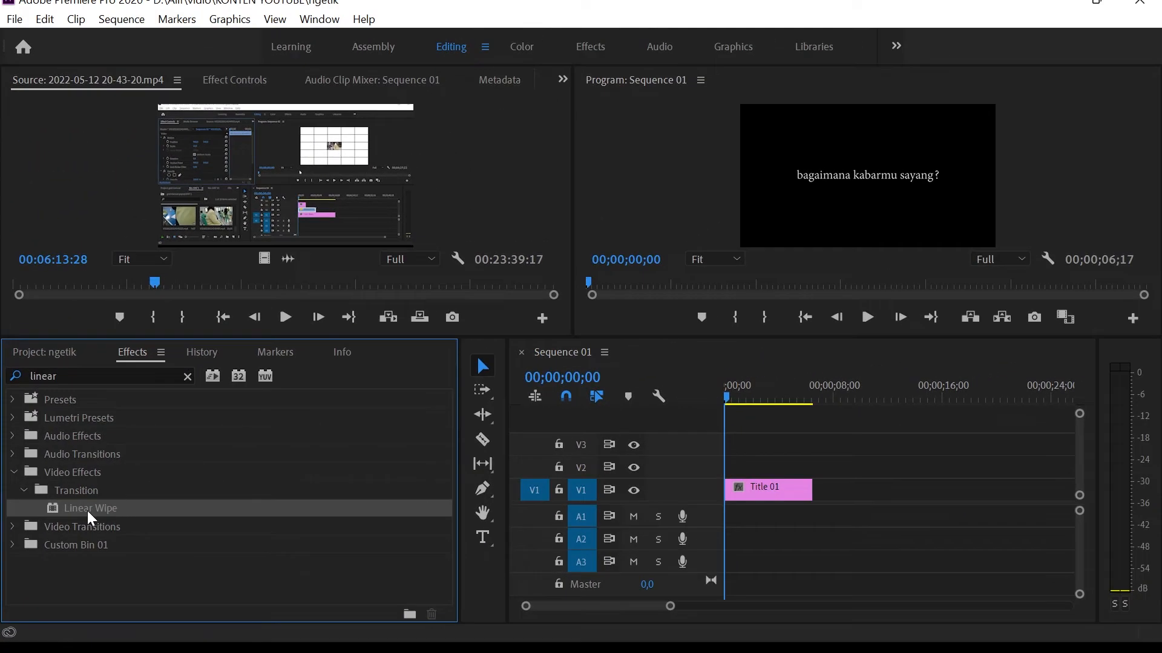
{"action": "left_click_drag", "start_coordinate": [97, 513], "coordinate": [937, 521]}
{"action": "left_click_drag", "start_coordinate": [808, 516], "coordinate": [759, 494]}
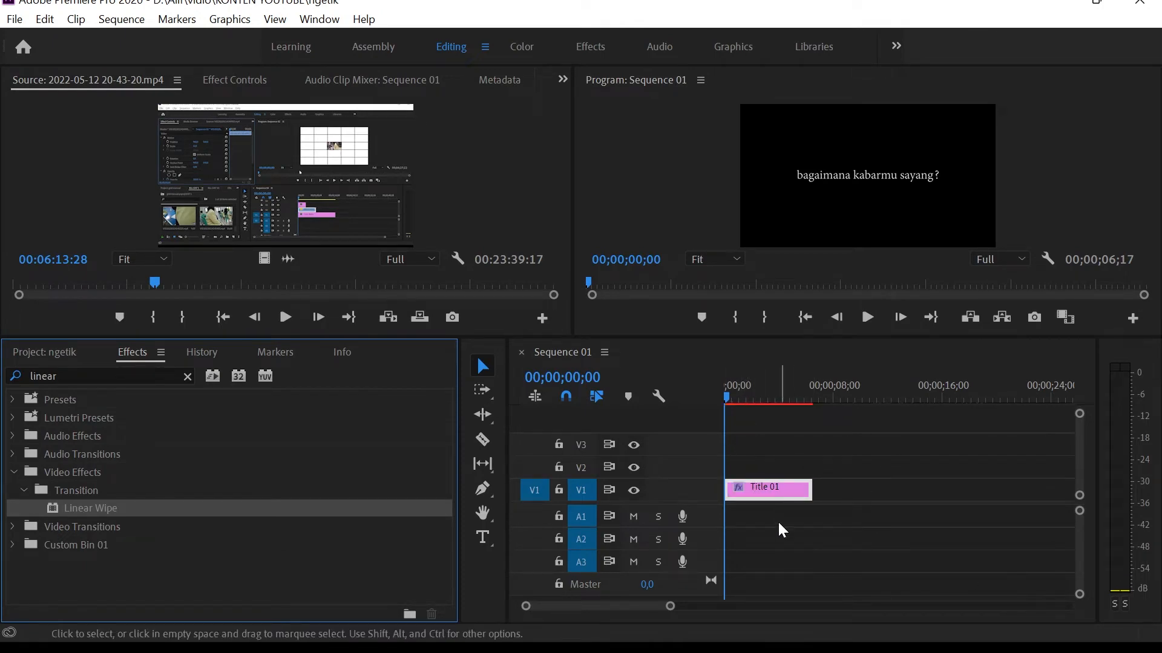
Set the Linear Wipe's wipe angle to -90° in the Title 01 clip's effect controls.
{"action": "left_click", "coordinate": [209, 79]}
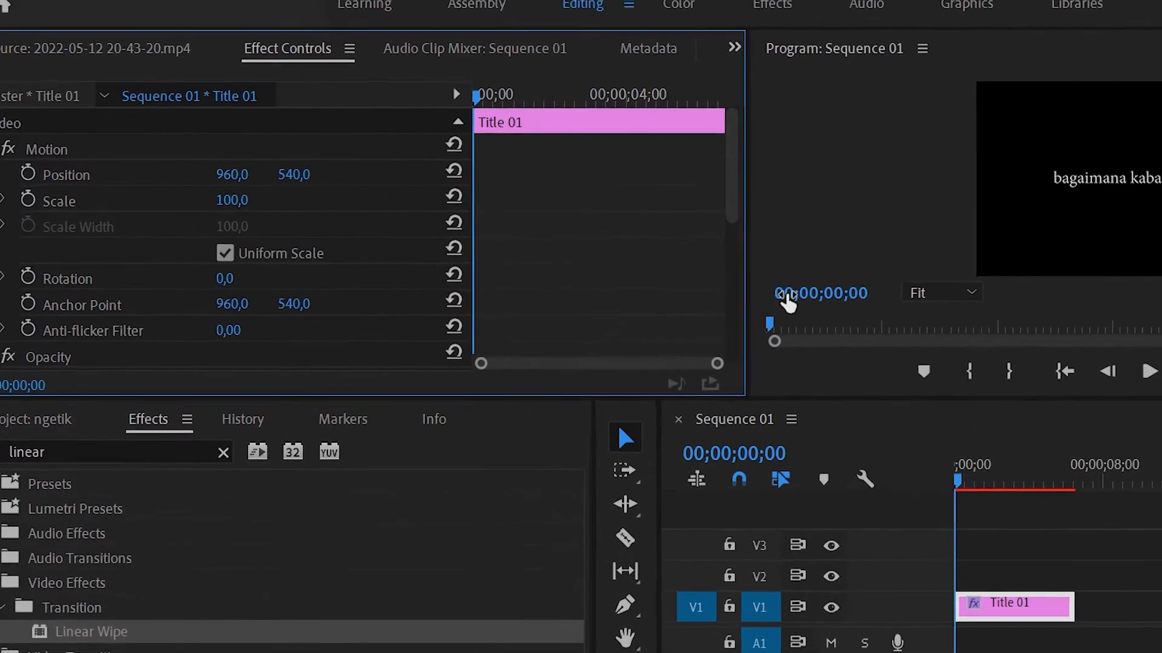
{"action": "left_click_drag", "start_coordinate": [773, 200], "coordinate": [759, 351]}
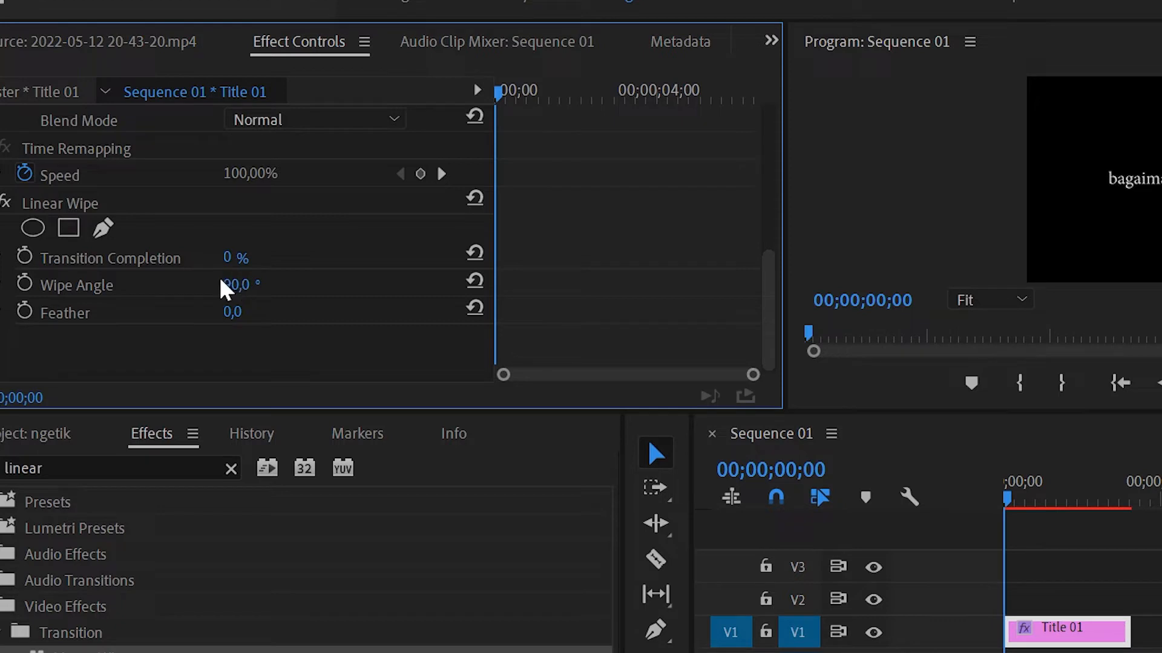
{"action": "left_click", "coordinate": [234, 287]}
{"action": "type", "text": "-"}
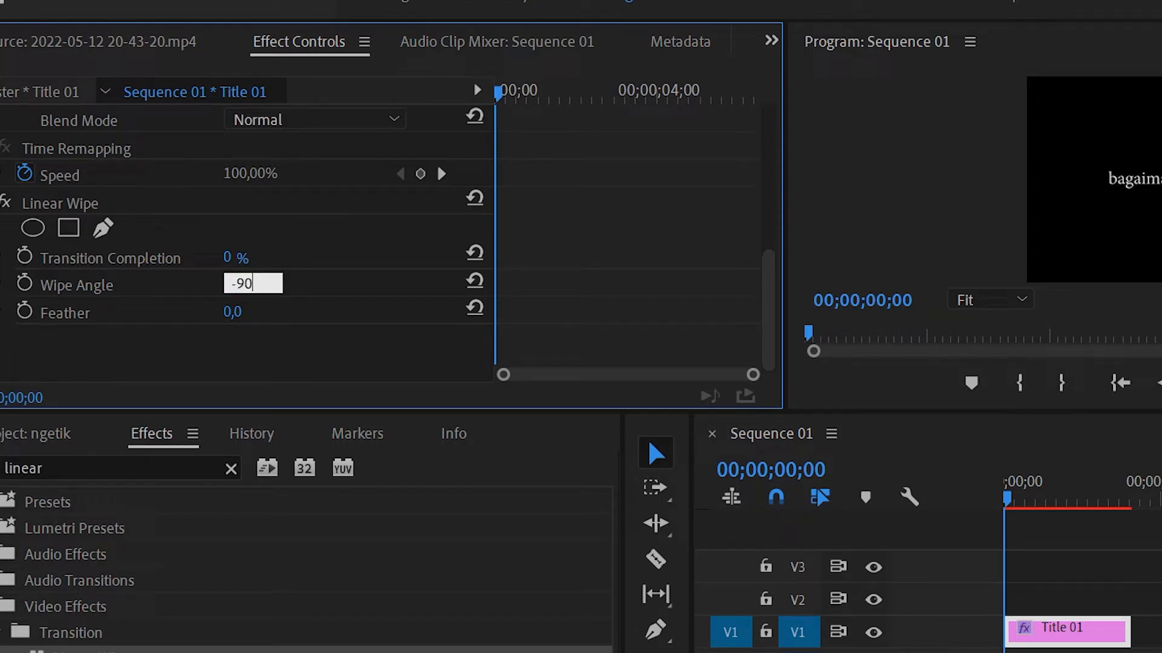
{"action": "type", "text": "90"}
{"action": "left_click", "coordinate": [658, 283]}
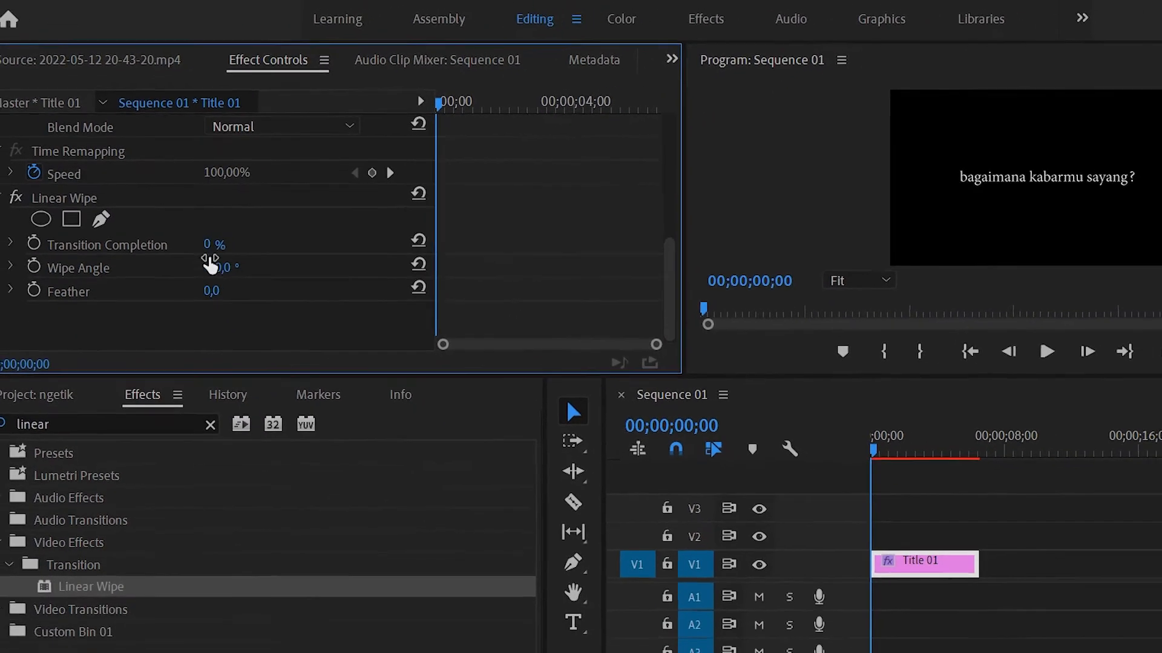
Try a 90° wipe angle with Transition Completion lowered to 38%, and return the wipe angle to -90°.
{"action": "key", "text": "ctrl+s"}
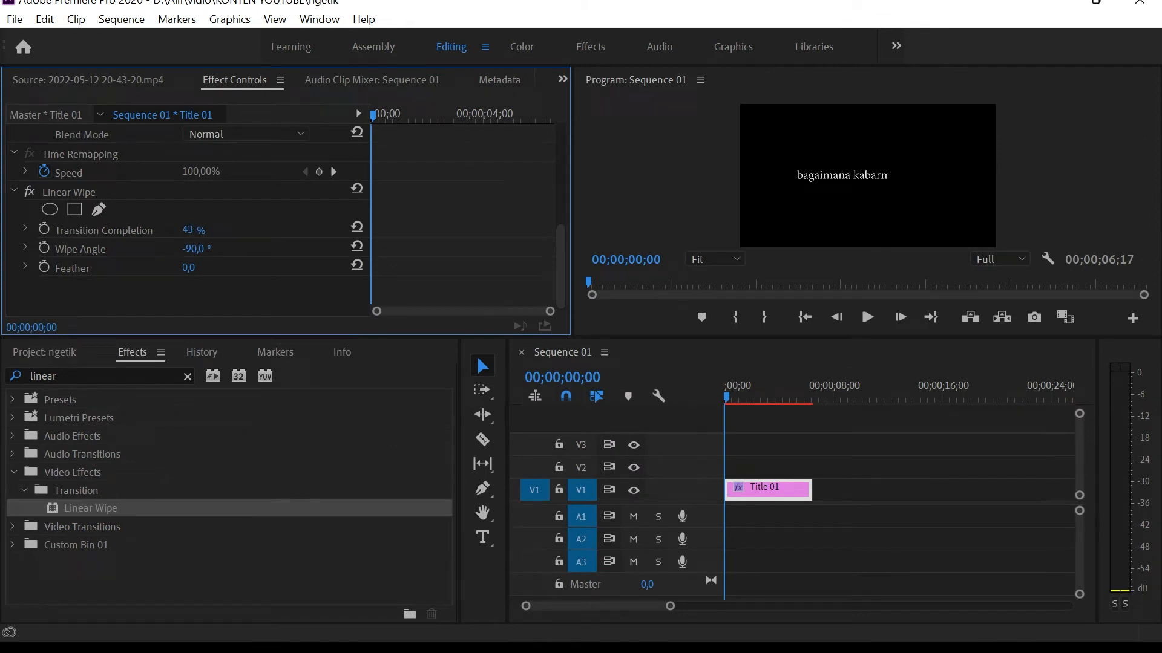
{"action": "left_click", "coordinate": [202, 247]}
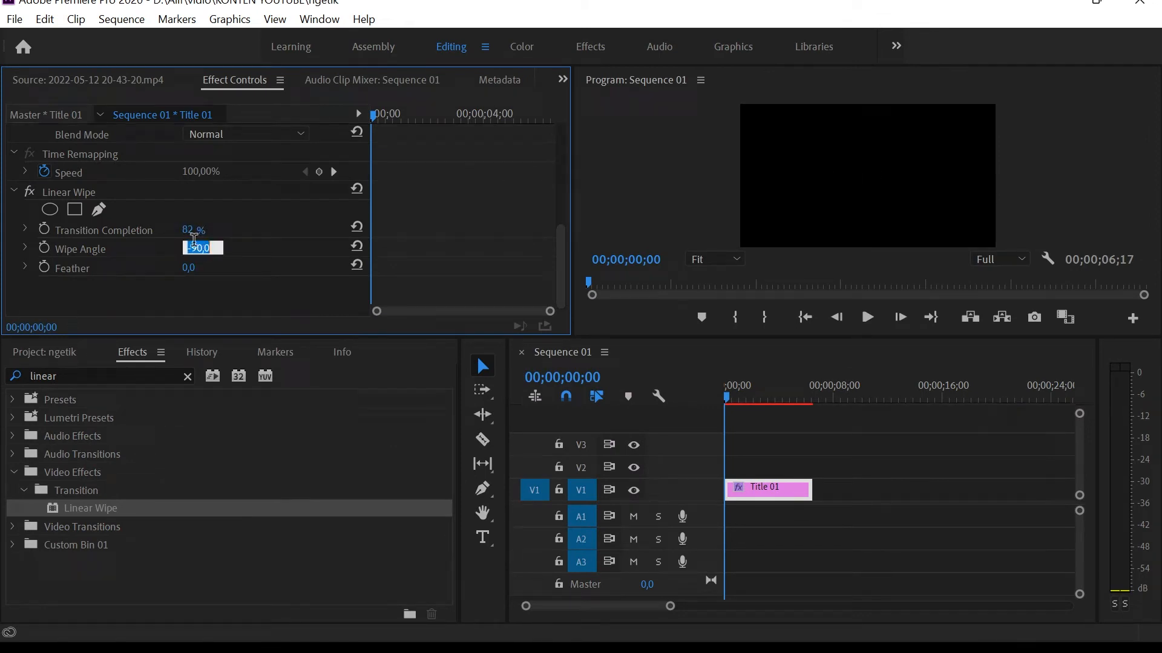
{"action": "type", "text": "90"}
{"action": "key", "text": "Return"}
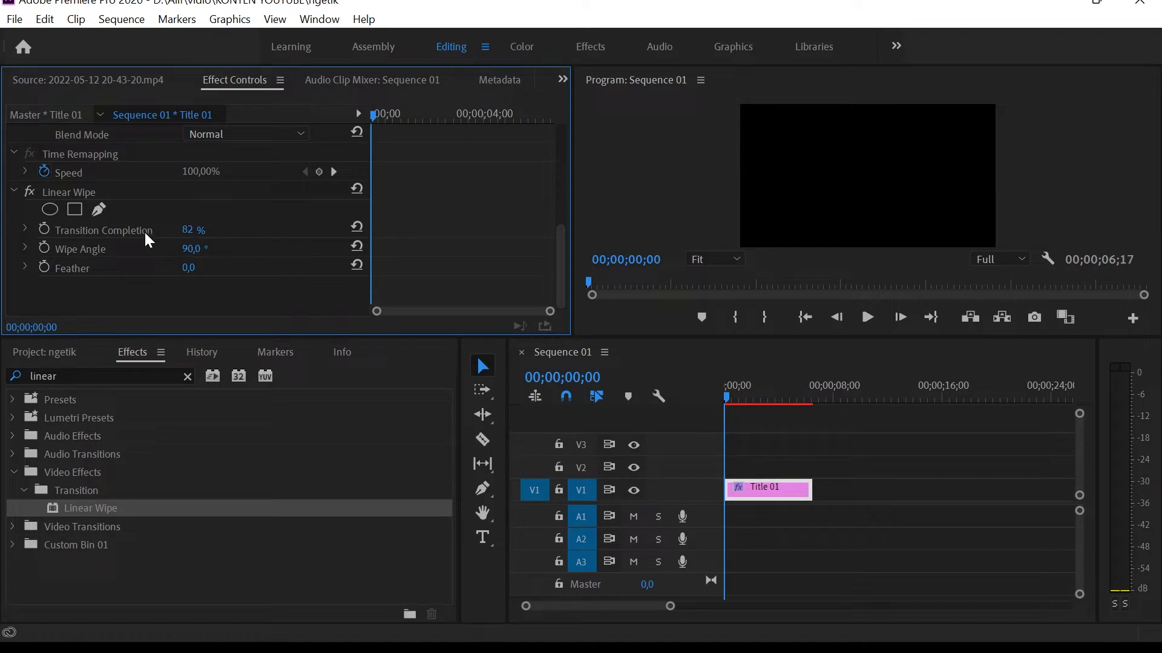
{"action": "left_click_drag", "start_coordinate": [189, 230], "coordinate": [165, 230]}
{"action": "left_click", "coordinate": [203, 246]}
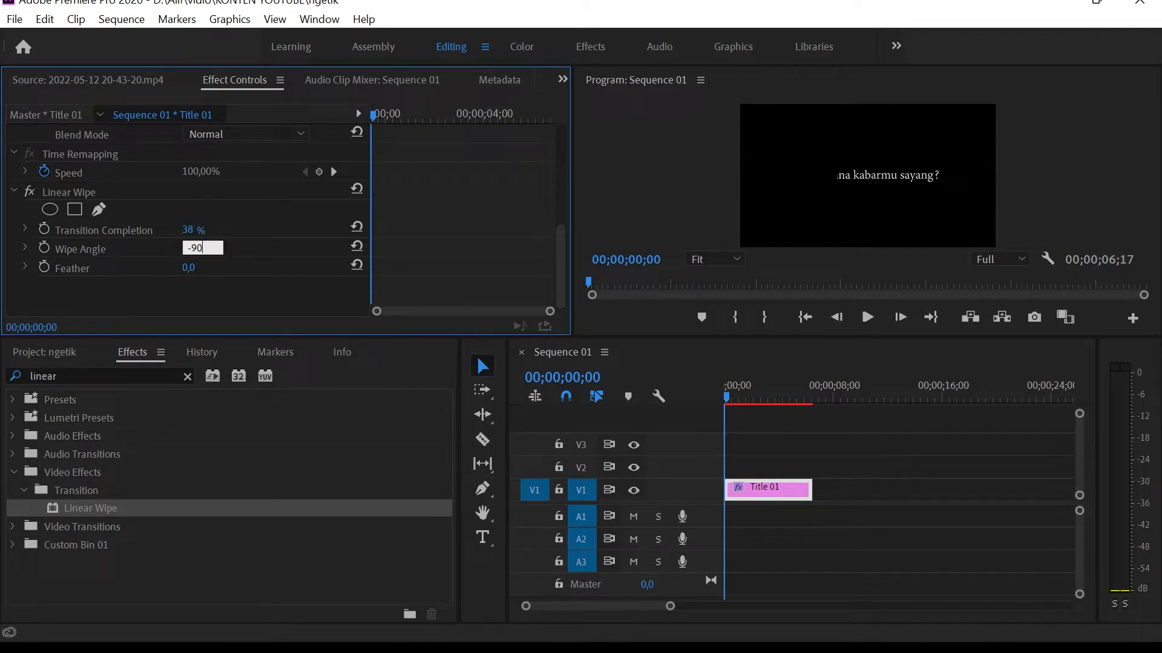
{"action": "type", "text": "-90"}
{"action": "key", "text": "Return"}
Keyframe the Linear Wipe's Transition Completion from 100% at 00;00;00;00 to 1% at 00;00;02;02.
{"action": "left_click", "coordinate": [188, 230]}
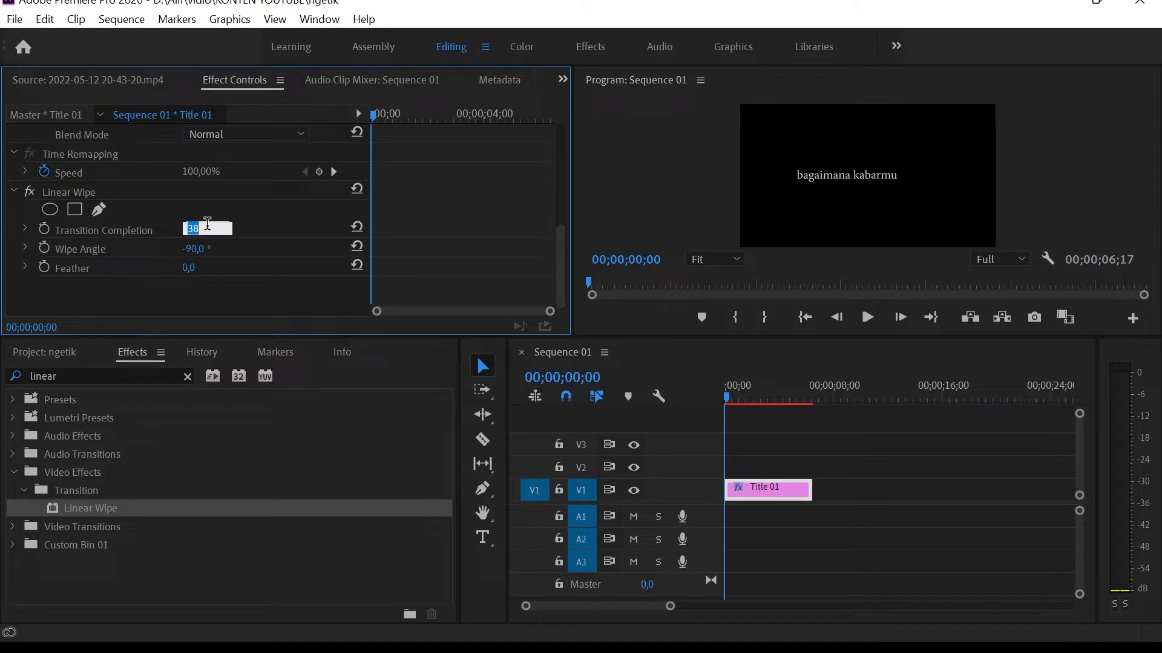
{"action": "left_click", "coordinate": [454, 222]}
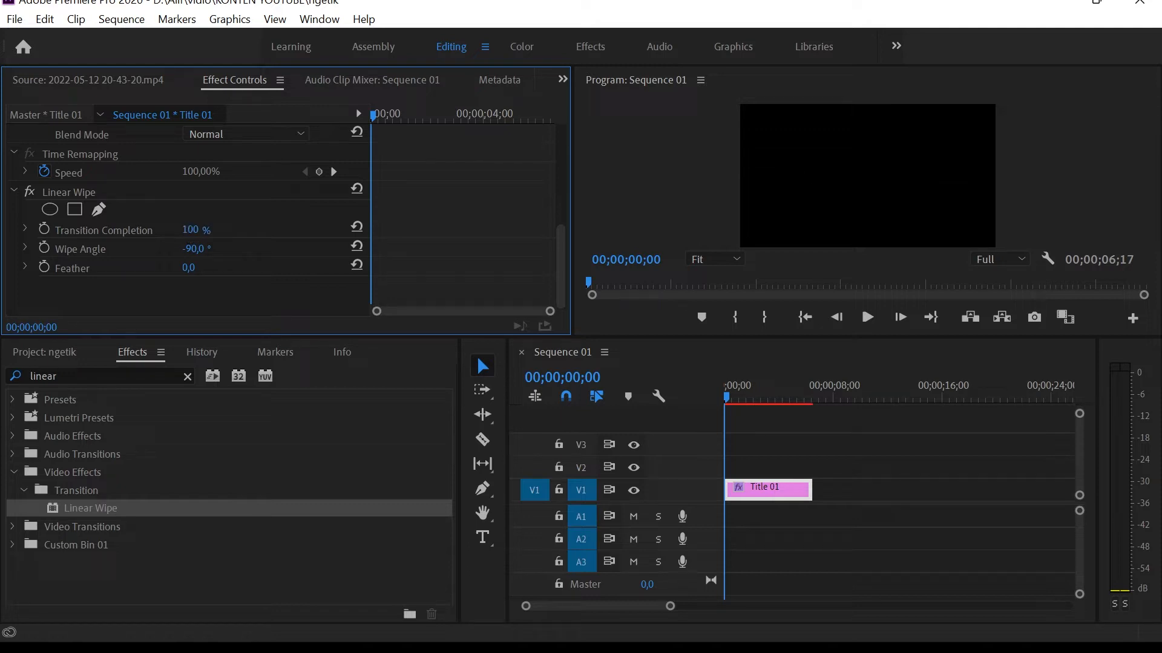
{"action": "left_click", "coordinate": [42, 230]}
{"action": "left_click_drag", "start_coordinate": [725, 393], "coordinate": [753, 398]}
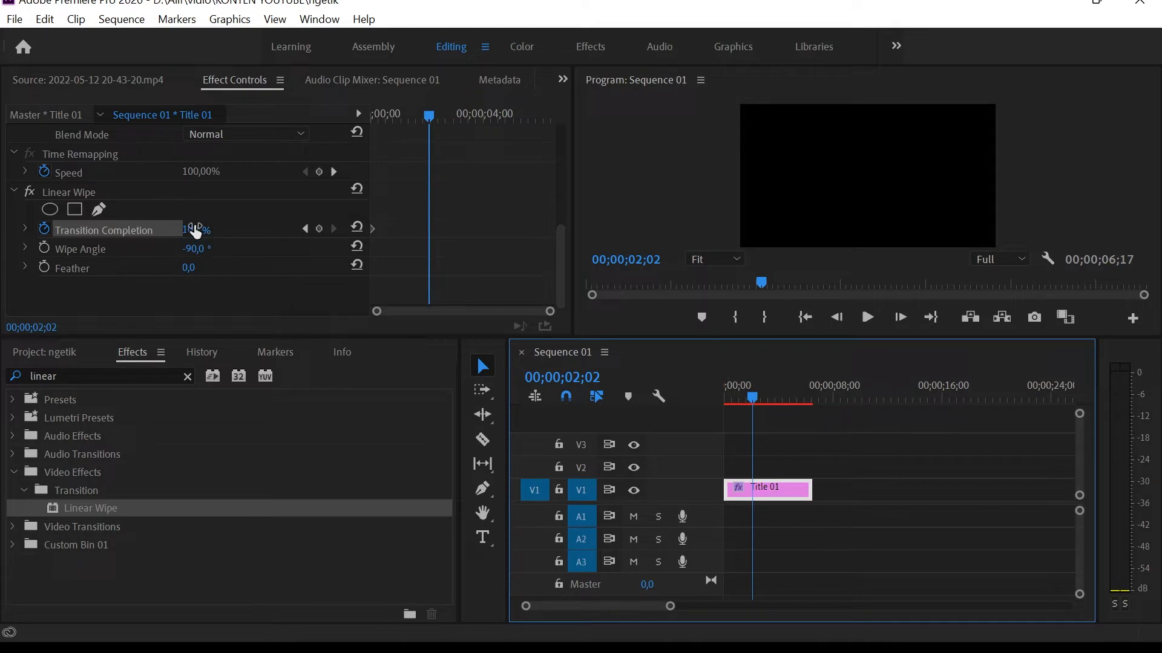
{"action": "left_click_drag", "start_coordinate": [195, 235], "coordinate": [134, 235]}
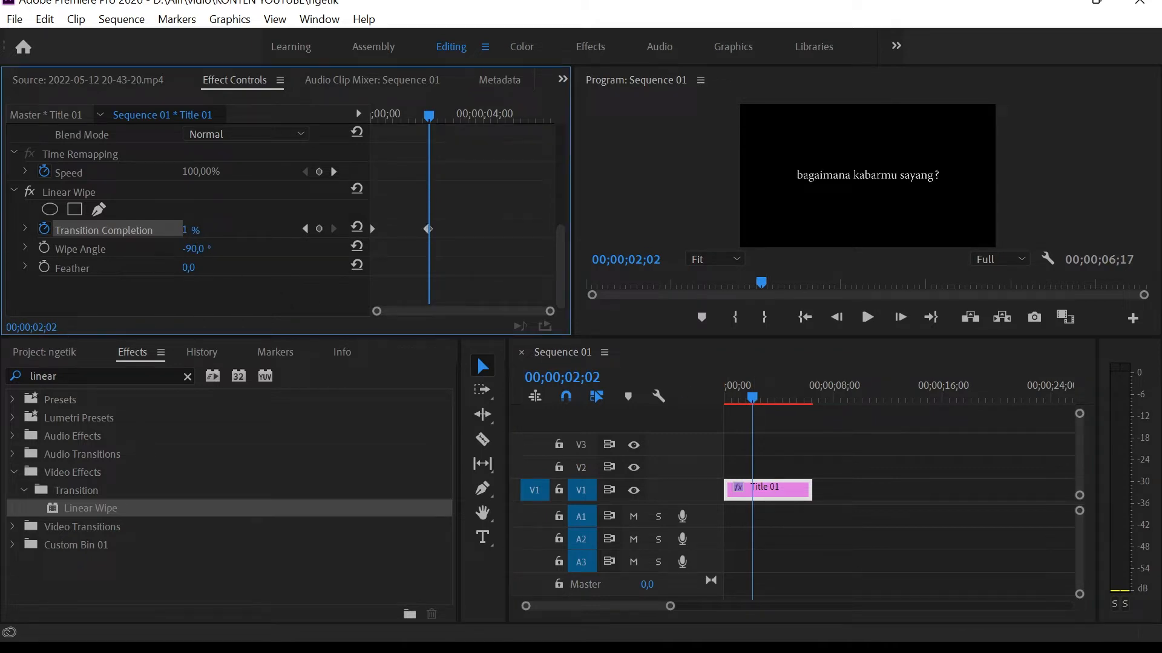
Play the title's wipe animation from the sequence start and scrub back to 00;00;00;14.
{"action": "left_click_drag", "start_coordinate": [756, 393], "coordinate": [684, 397]}
{"action": "key", "text": "space"}
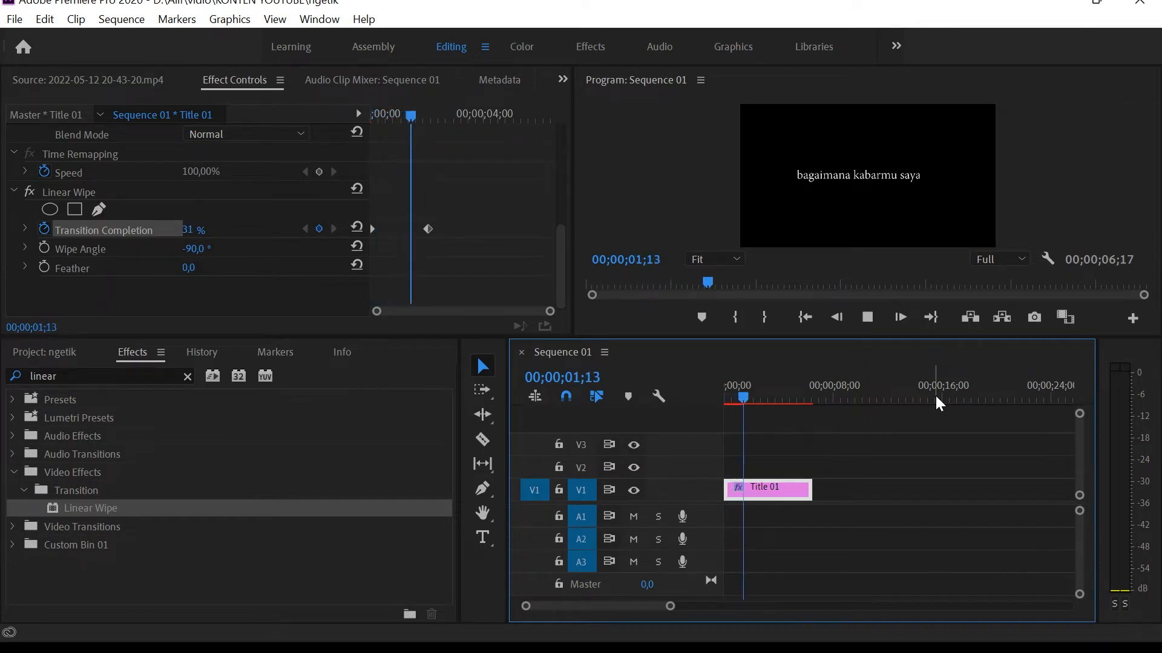
{"action": "key", "text": "space"}
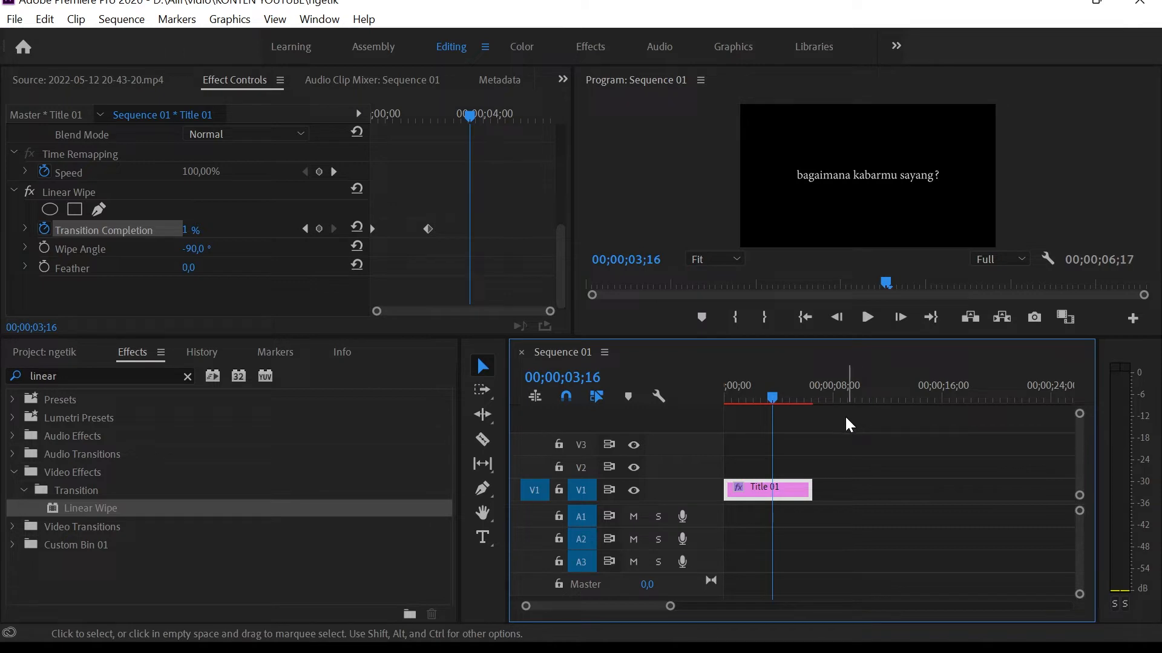
{"action": "left_click", "coordinate": [767, 399]}
{"action": "left_click_drag", "start_coordinate": [766, 397], "coordinate": [733, 402]}
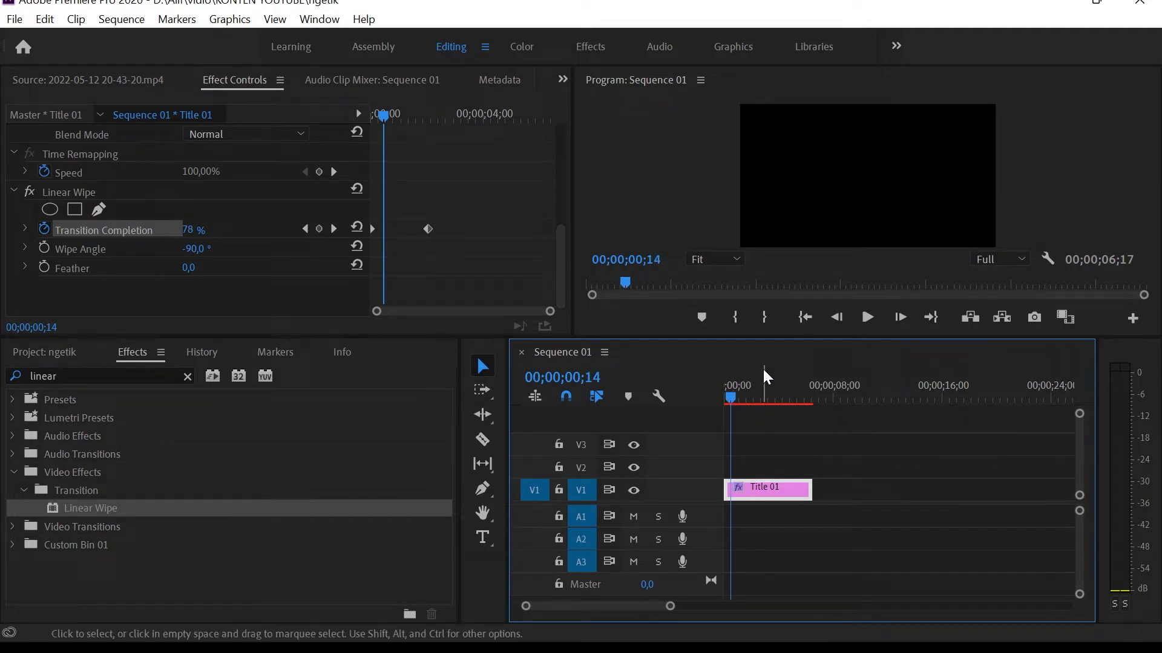
Add a second line reading "udah makan belum?" below the existing text in Title 01.
{"action": "left_click_drag", "start_coordinate": [734, 394], "coordinate": [736, 395]}
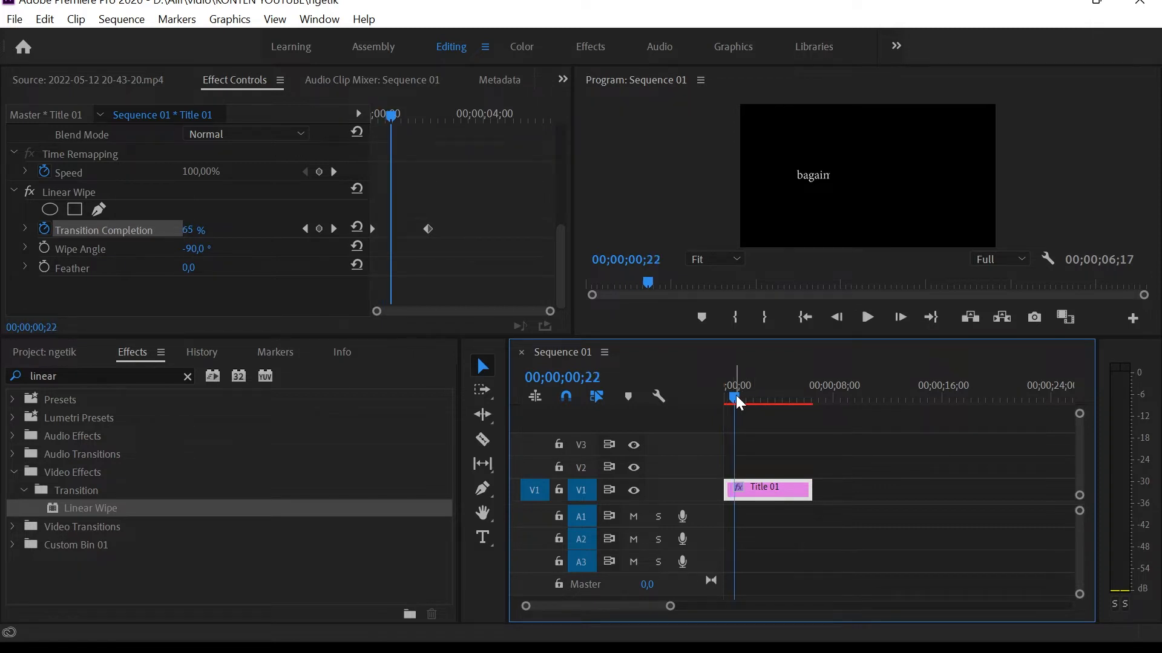
{"action": "double_click", "coordinate": [775, 491]}
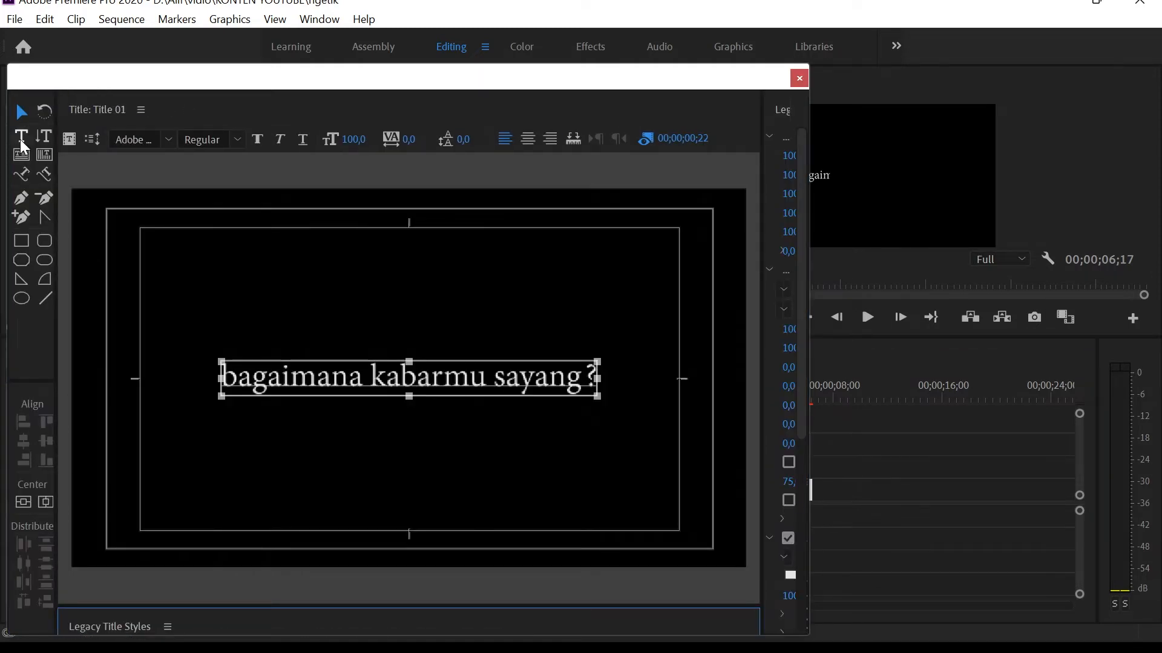
{"action": "left_click", "coordinate": [21, 138]}
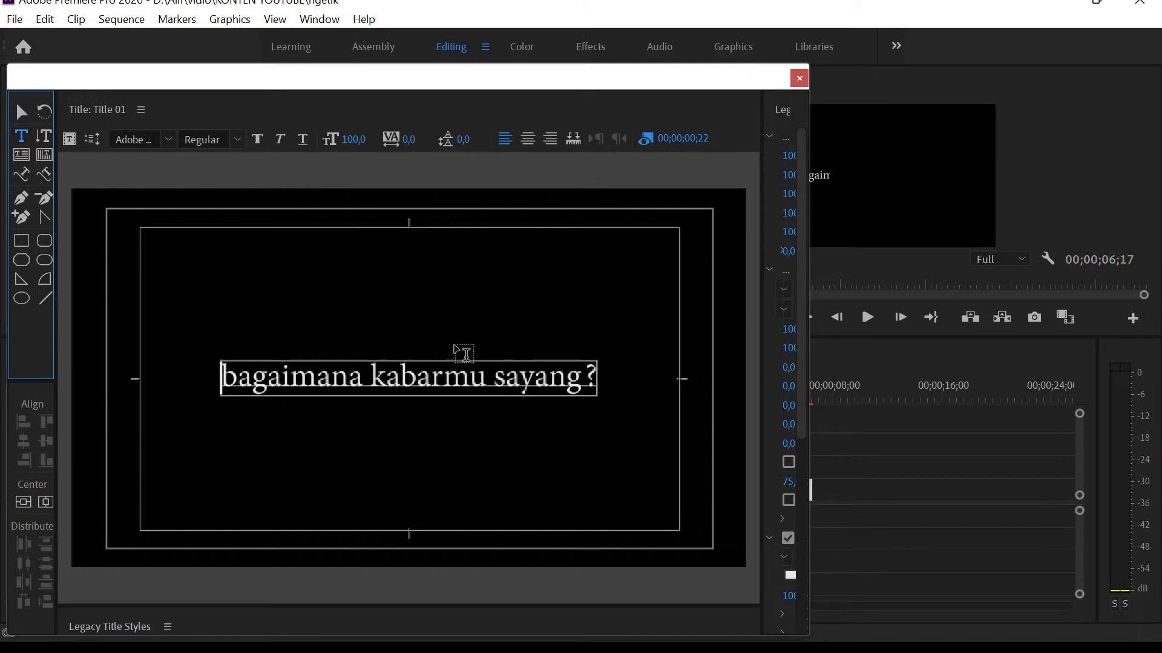
{"action": "left_click", "coordinate": [593, 378]}
{"action": "key", "text": "Return"}
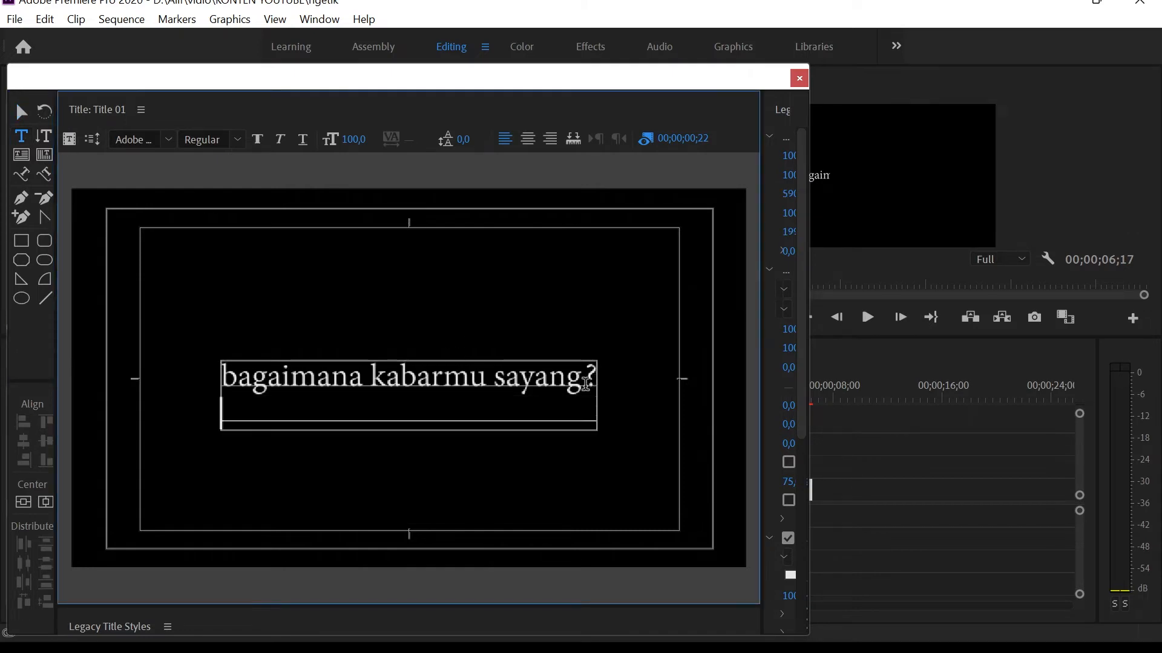
{"action": "type", "text": "udah"}
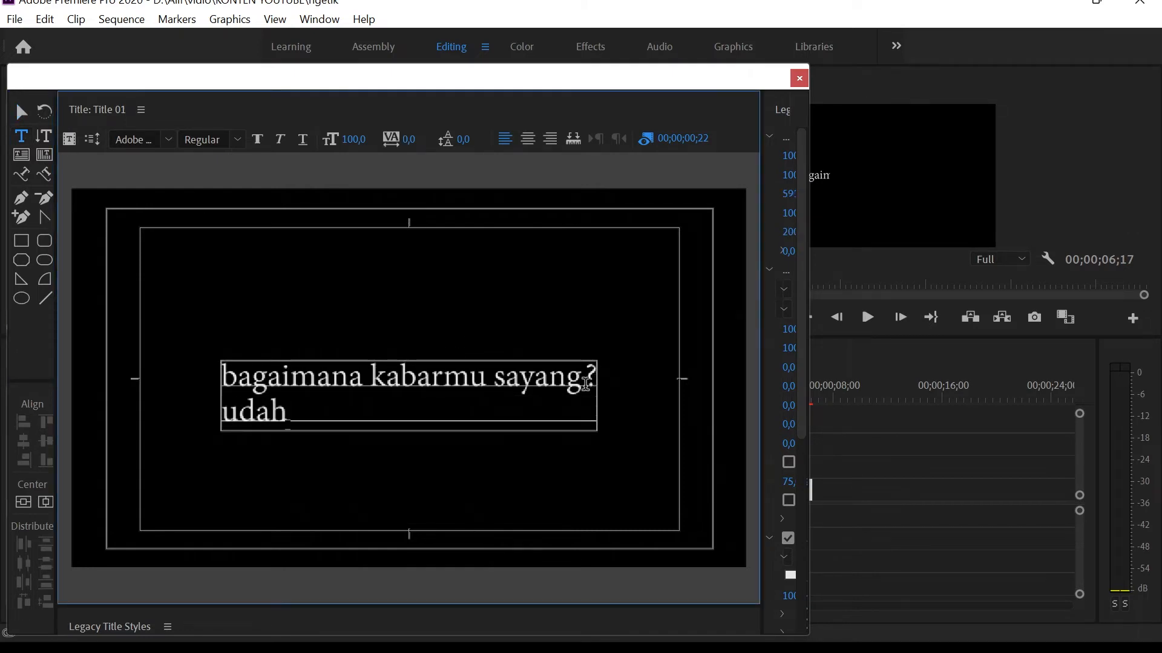
{"action": "key", "text": "ctrl+s"}
{"action": "type", "text": "makan"}
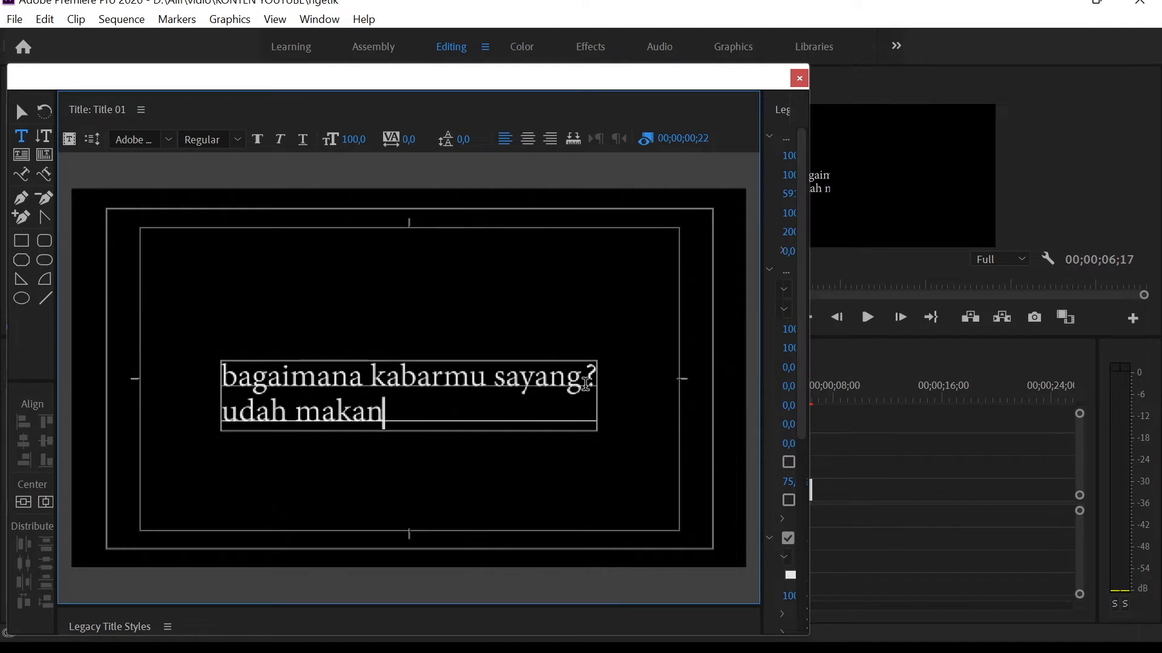
{"action": "type", "text": " belum?"}
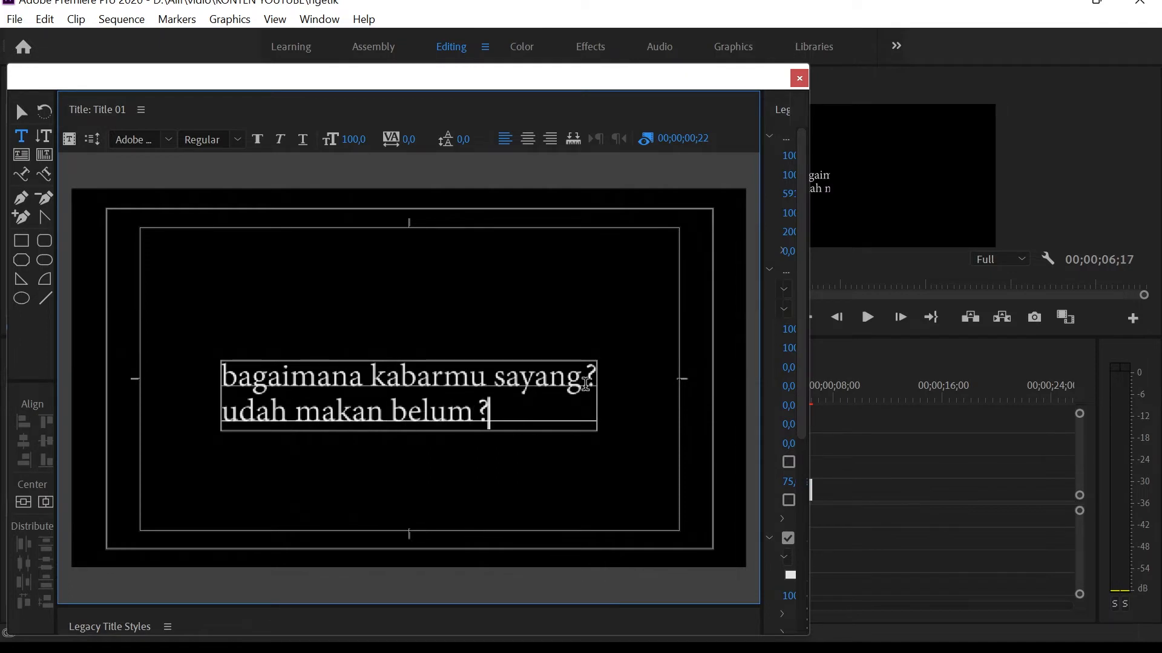
Center-align the text of Title 01 and close the title editor.
{"action": "left_click", "coordinate": [45, 502]}
{"action": "left_click", "coordinate": [528, 139]}
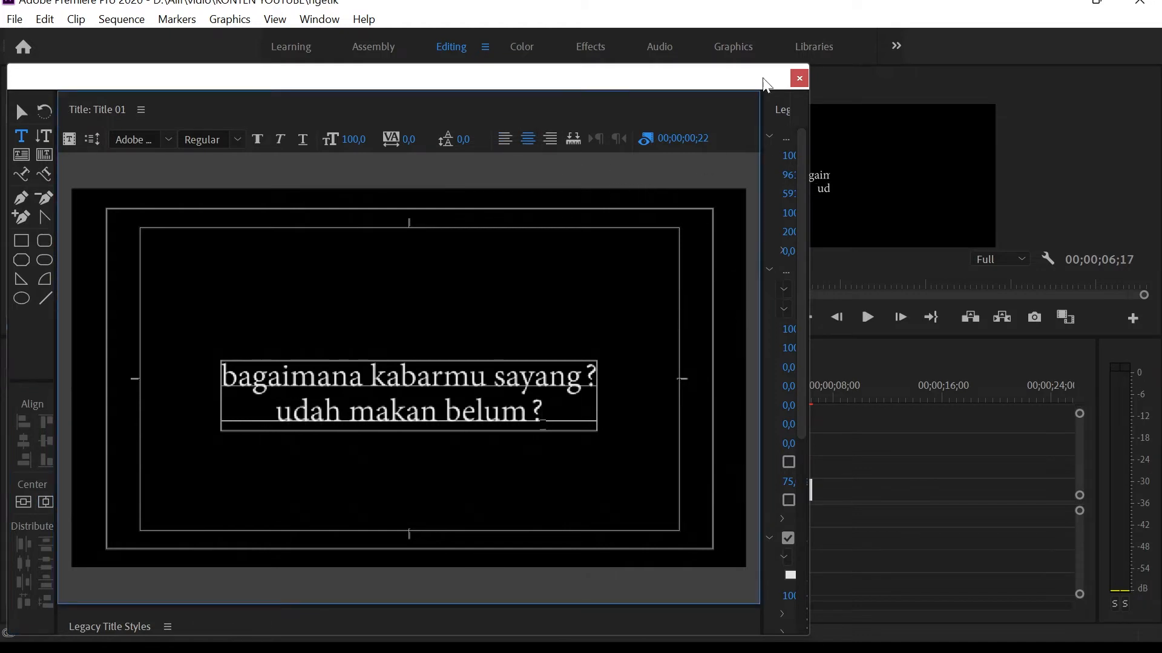
{"action": "left_click", "coordinate": [800, 80]}
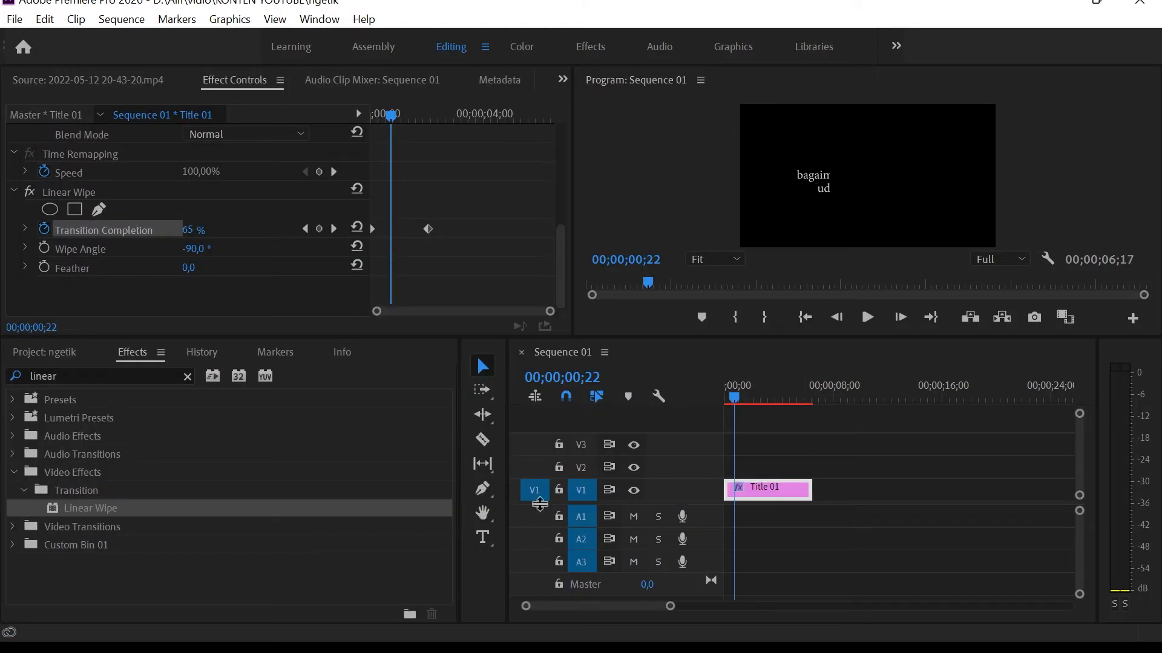
Preview the two-line title's wipe from near the sequence start and scrub back to 00;00;00;12.
{"action": "left_click", "coordinate": [731, 402]}
{"action": "key", "text": "space"}
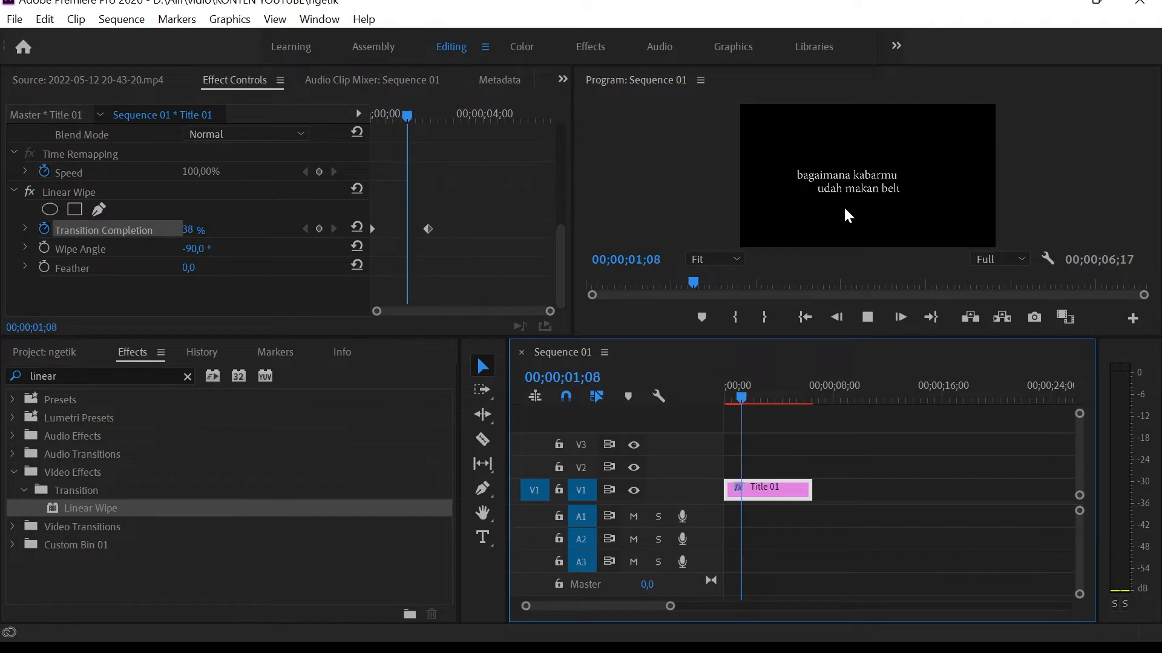
{"action": "key", "text": "space"}
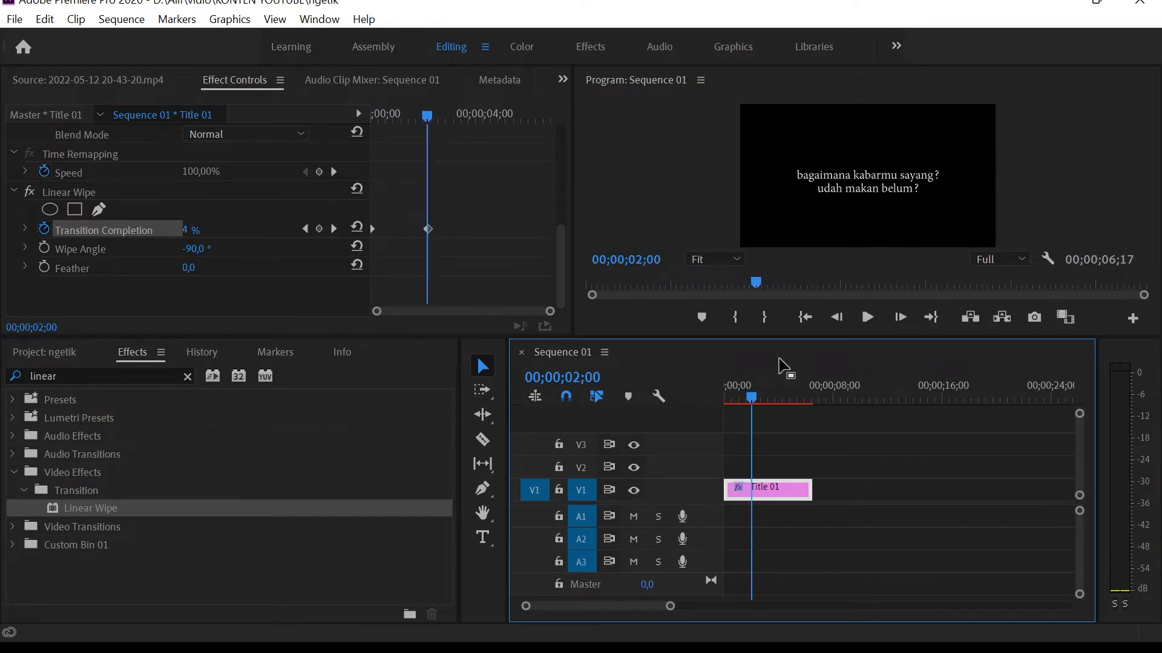
{"action": "left_click_drag", "start_coordinate": [753, 397], "coordinate": [730, 397]}
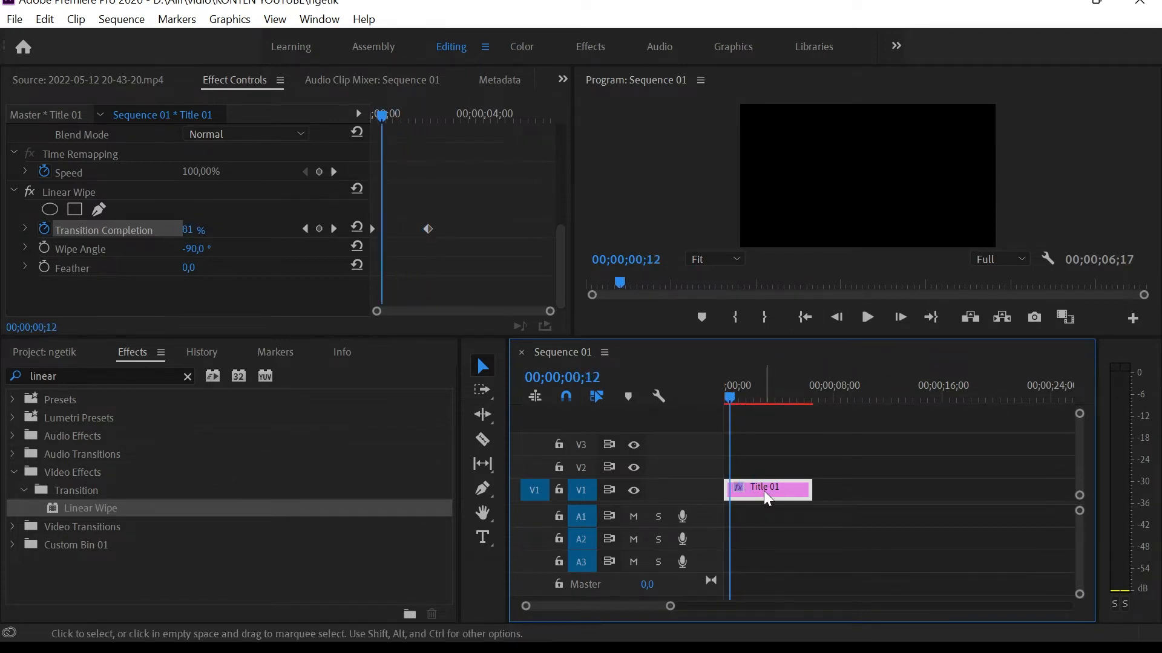
Delete the second line "udah makan belum?" from Title 01 and re-center the remaining line.
{"action": "double_click", "coordinate": [763, 491]}
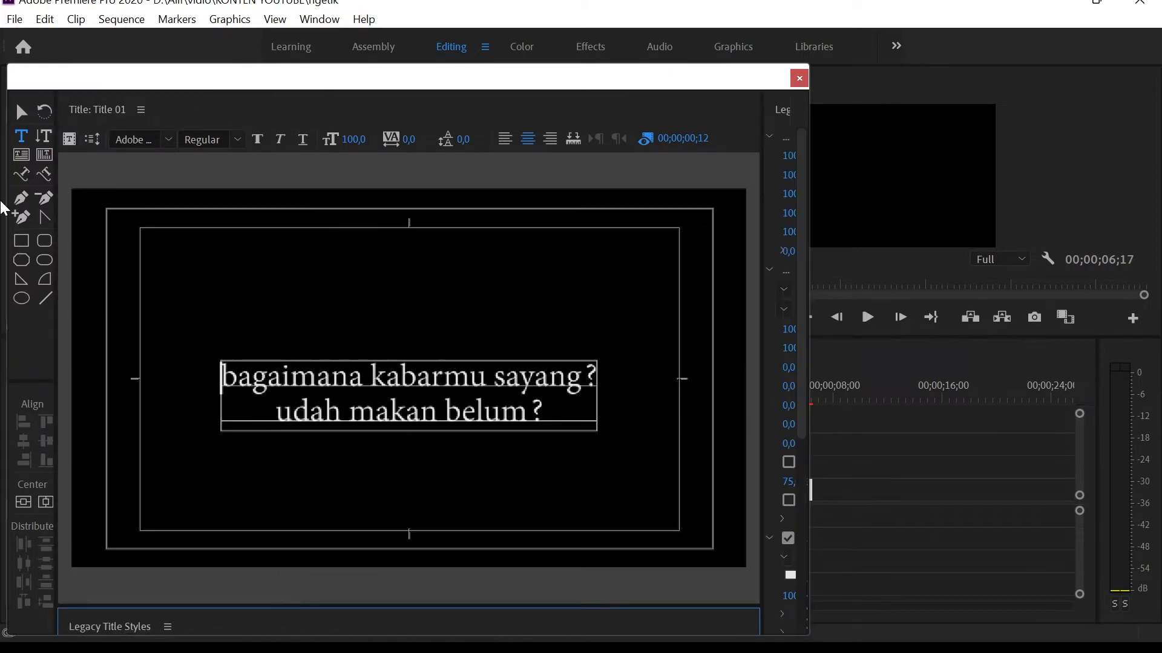
{"action": "left_click_drag", "start_coordinate": [544, 410], "coordinate": [277, 410]}
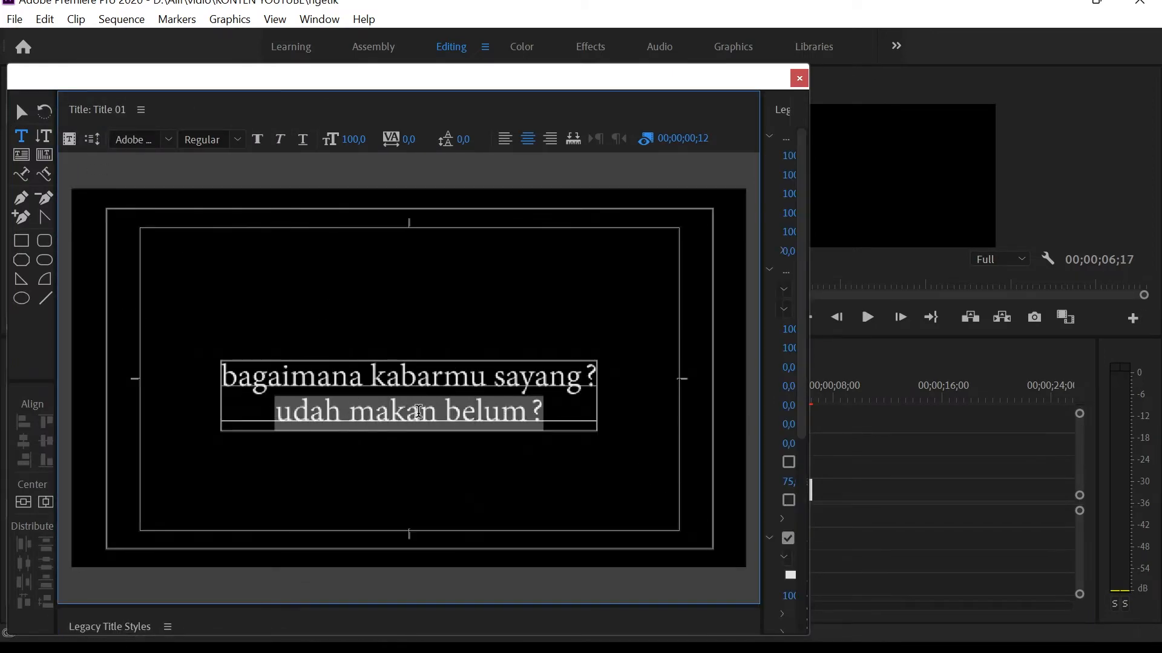
{"action": "key", "text": "BackSpace"}
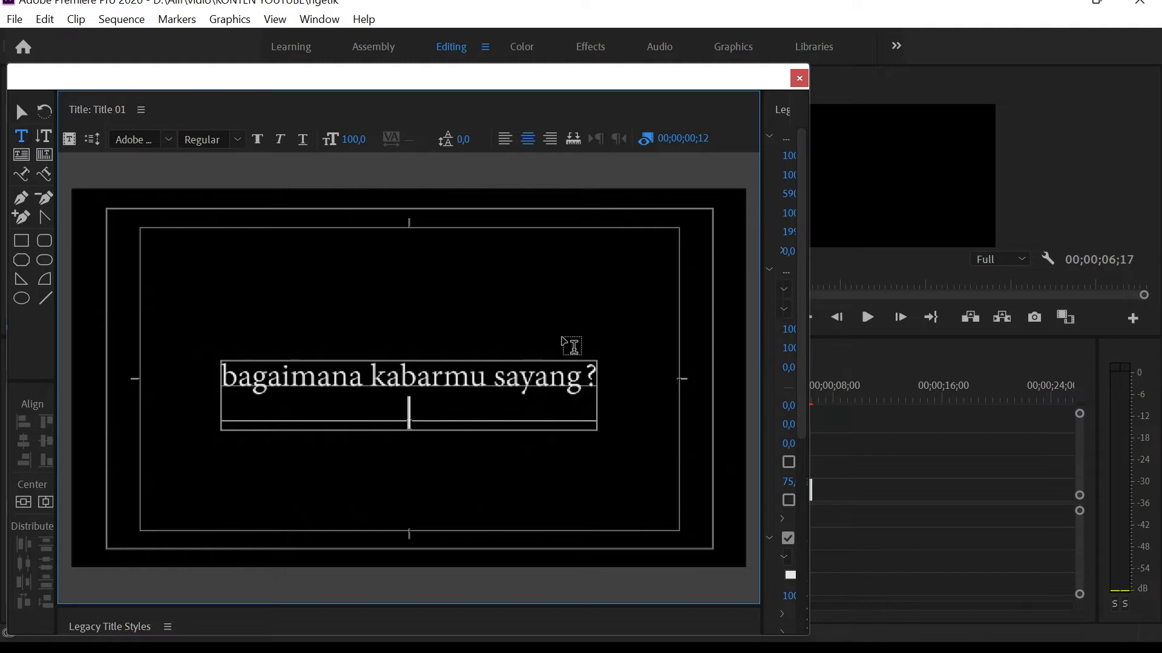
{"action": "key", "text": "BackSpace"}
{"action": "left_click", "coordinate": [21, 112]}
{"action": "left_click", "coordinate": [48, 502]}
{"action": "left_click", "coordinate": [799, 78]}
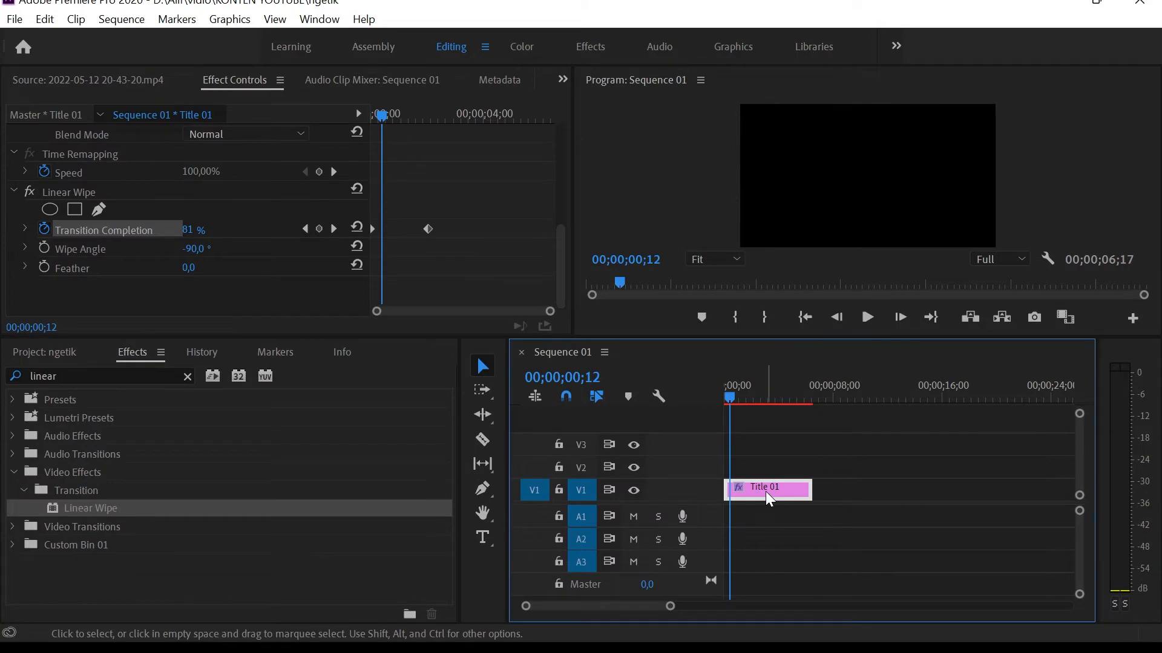
Duplicate the Title 01 clip onto track V2 directly above the original and move the playhead to 00;00;02;02.
{"action": "left_click_drag", "start_coordinate": [766, 493], "coordinate": [756, 469]}
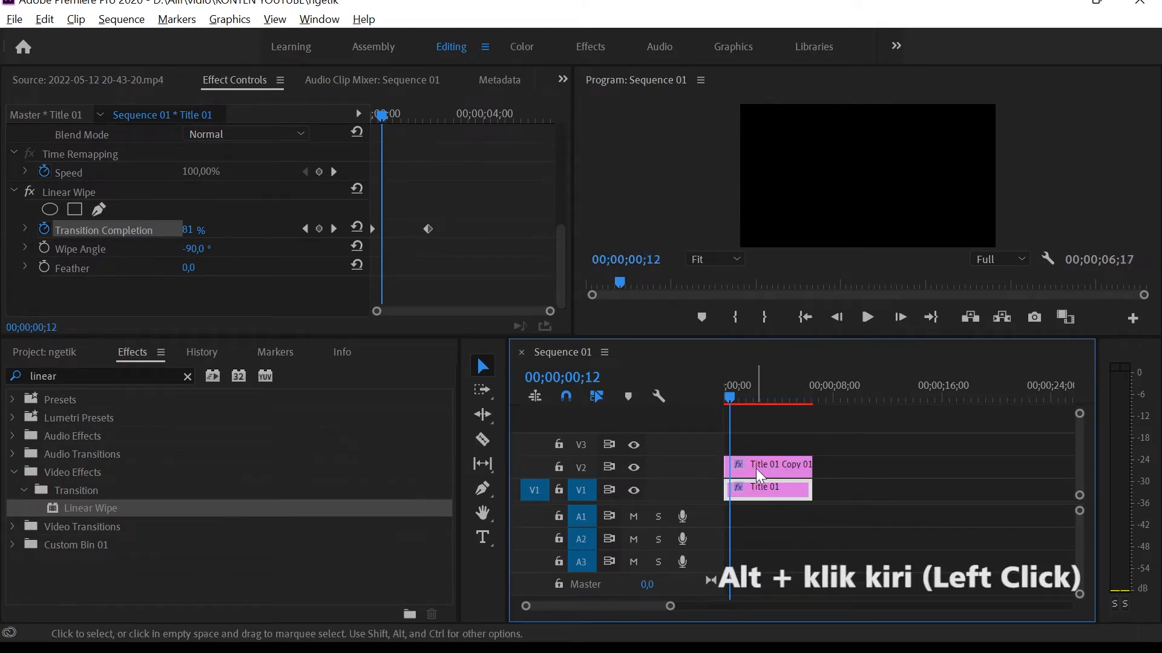
{"action": "left_click", "coordinate": [774, 469]}
{"action": "left_click_drag", "start_coordinate": [728, 399], "coordinate": [752, 397]}
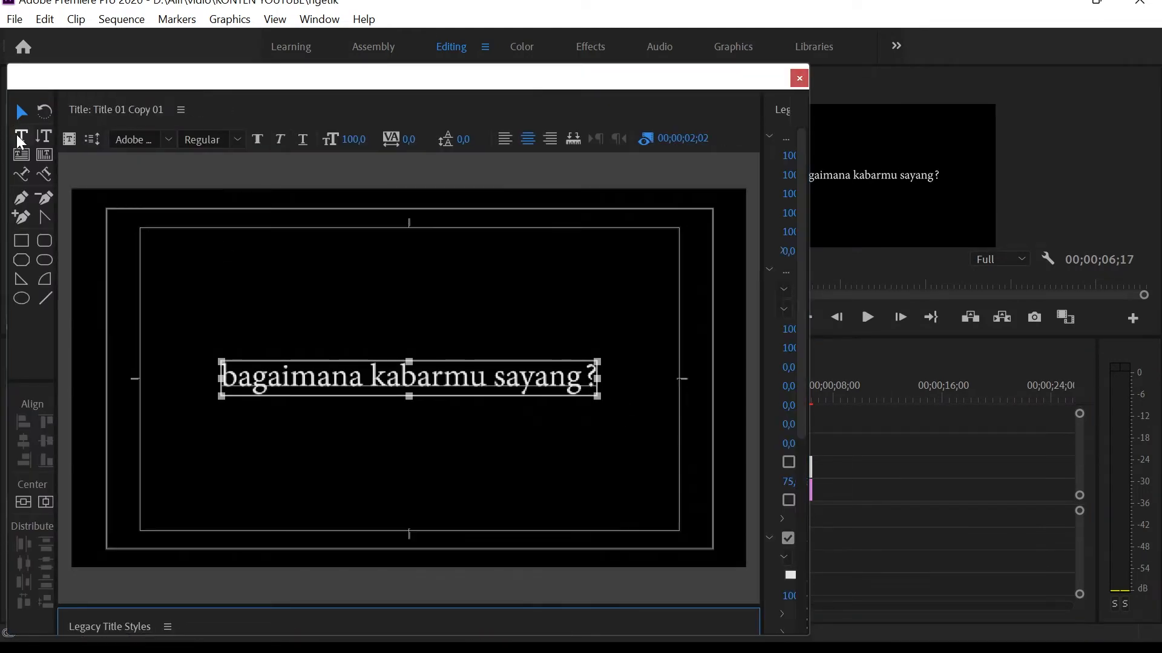
Replace the text of Title 01 Copy 01 with "udah makan belum?" and place it just below the first title's line.
{"action": "left_click", "coordinate": [22, 139]}
{"action": "left_click_drag", "start_coordinate": [591, 380], "coordinate": [143, 382]}
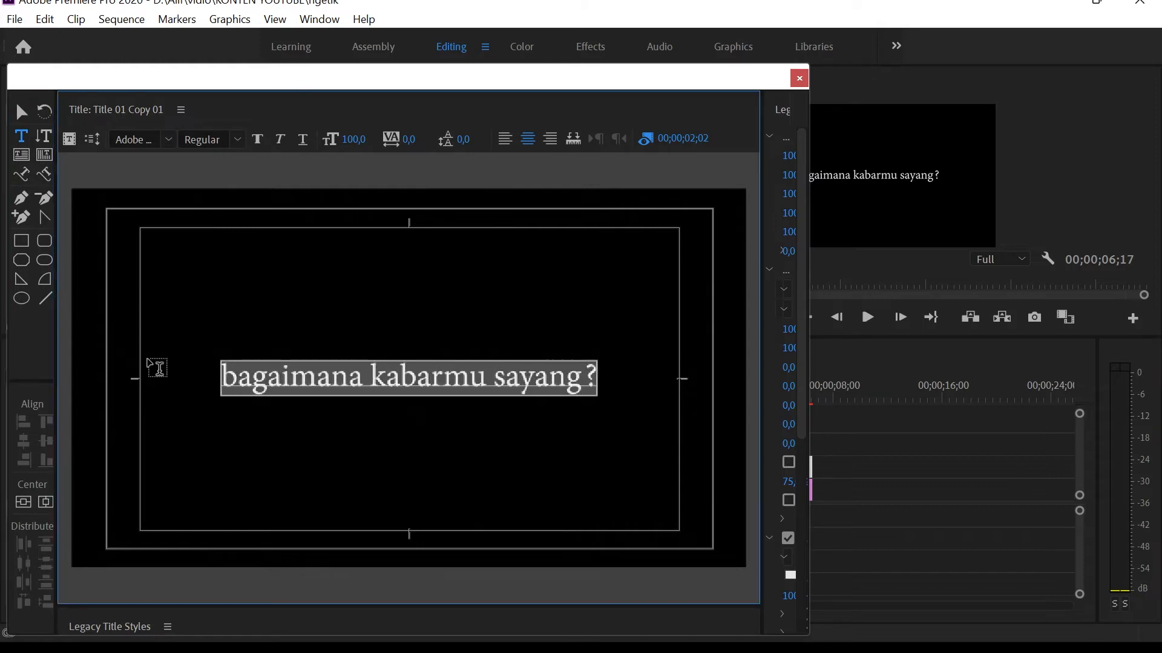
{"action": "type", "text": "udah"}
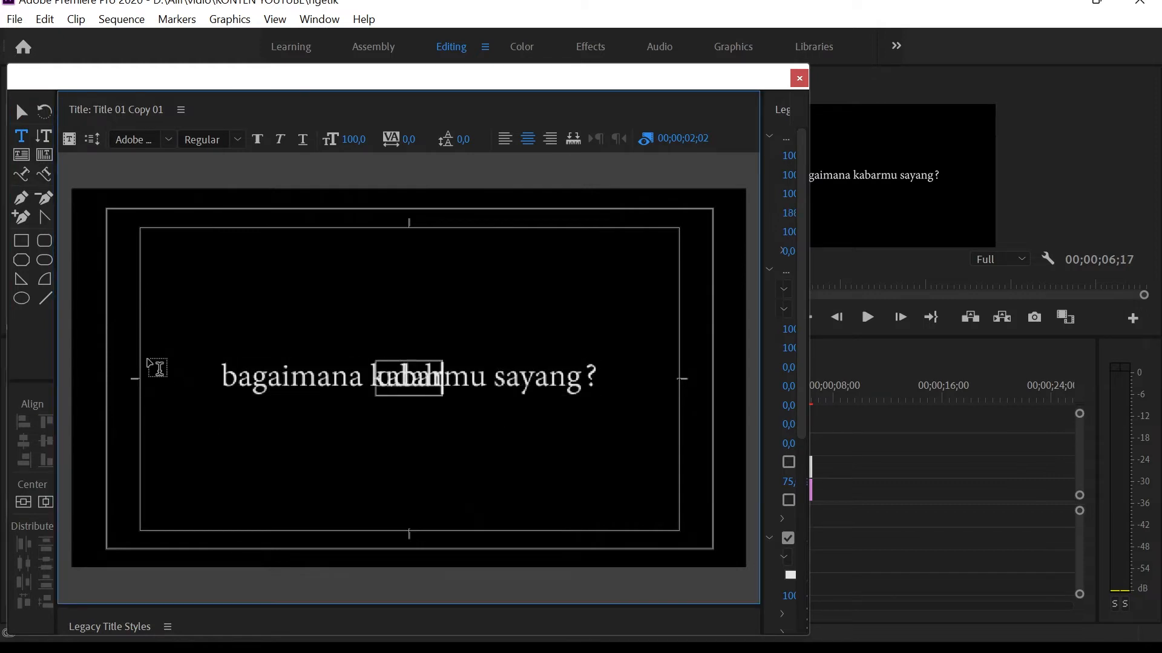
{"action": "type", "text": " makan belum"}
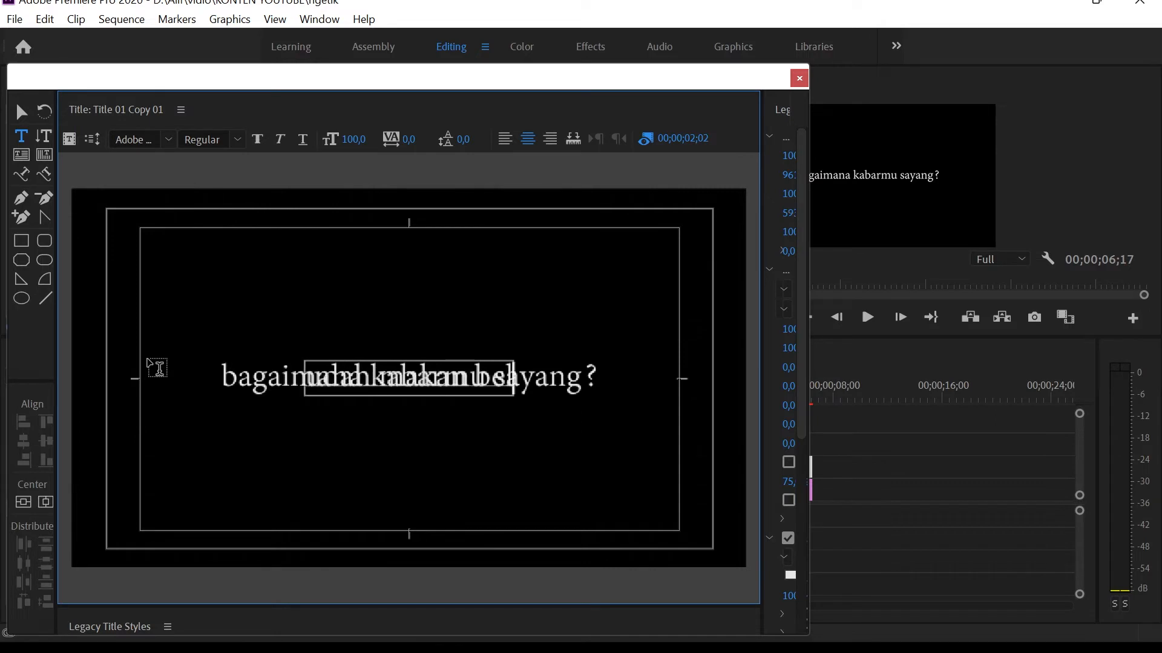
{"action": "type", "text": "?"}
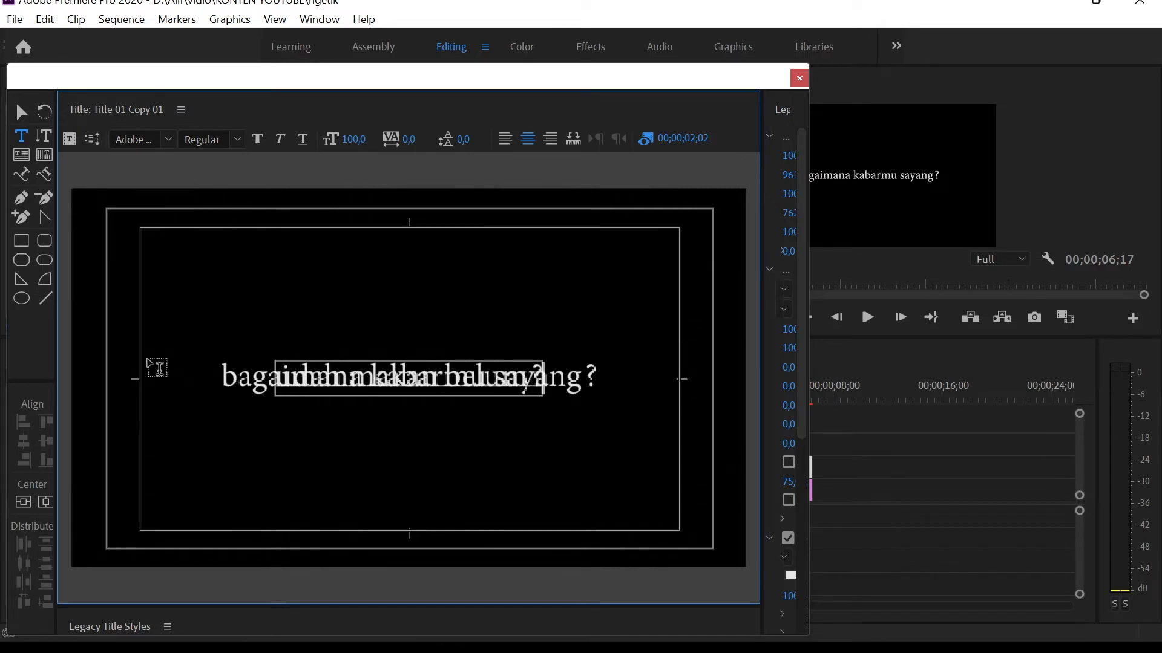
{"action": "left_click", "coordinate": [21, 112]}
{"action": "left_click_drag", "start_coordinate": [446, 394], "coordinate": [445, 432]}
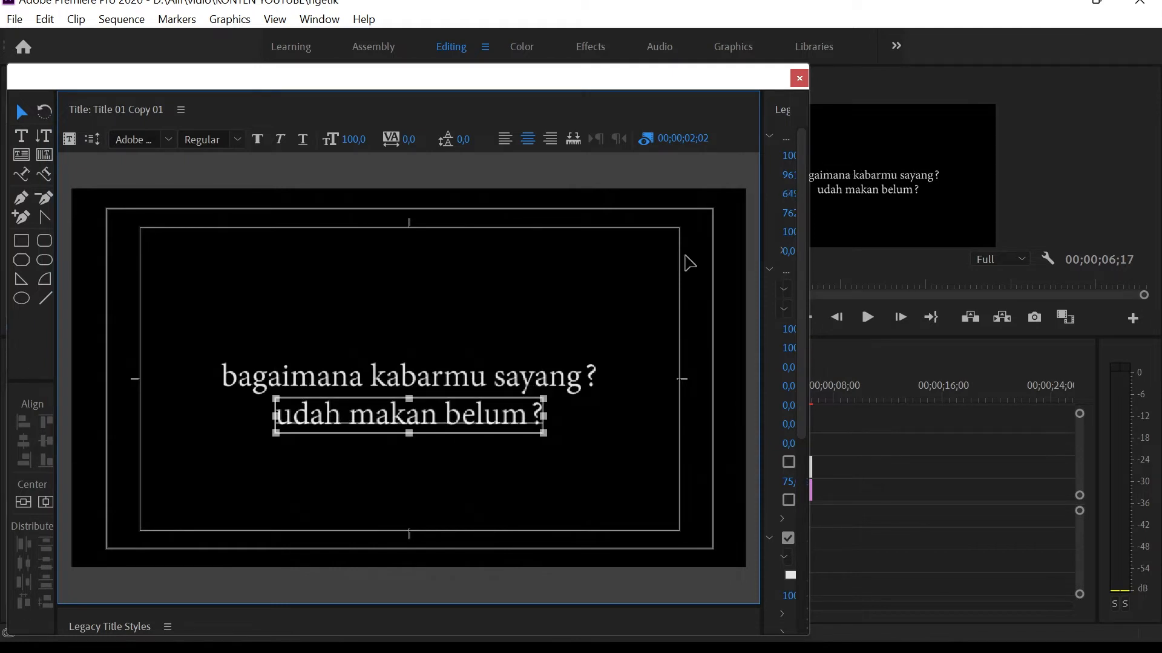
{"action": "left_click", "coordinate": [799, 78]}
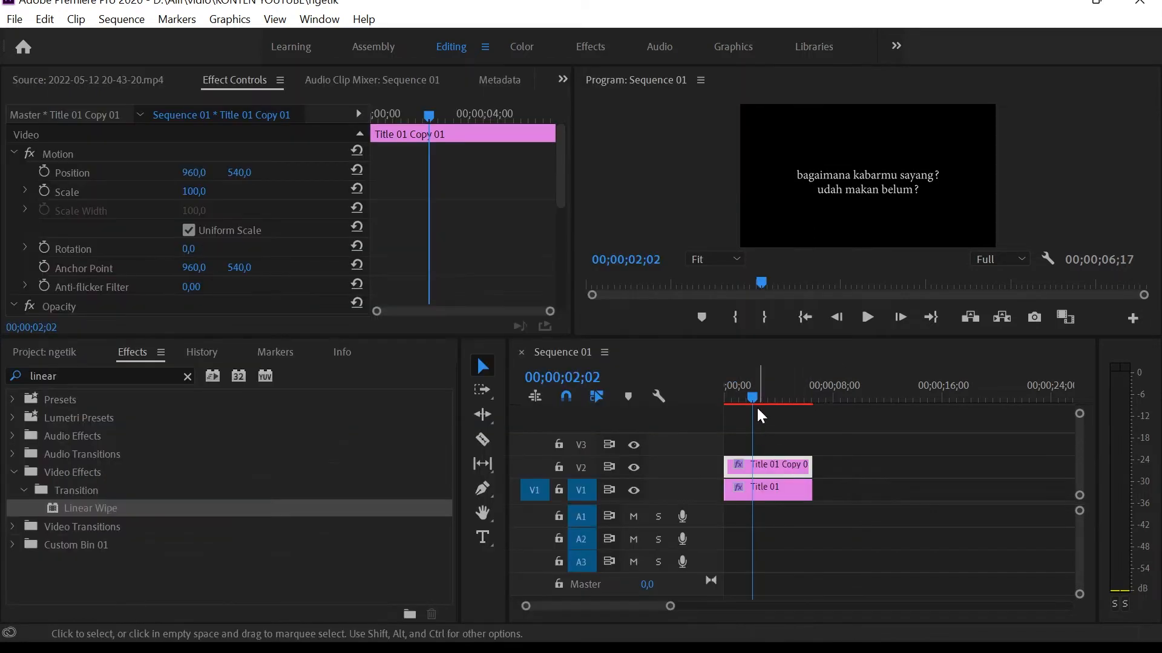
Shift both Transition Completion keyframes of Title 01 Copy 01 so its wipe starts just after the first line's wipe ends.
{"action": "left_click_drag", "start_coordinate": [756, 400], "coordinate": [724, 394]}
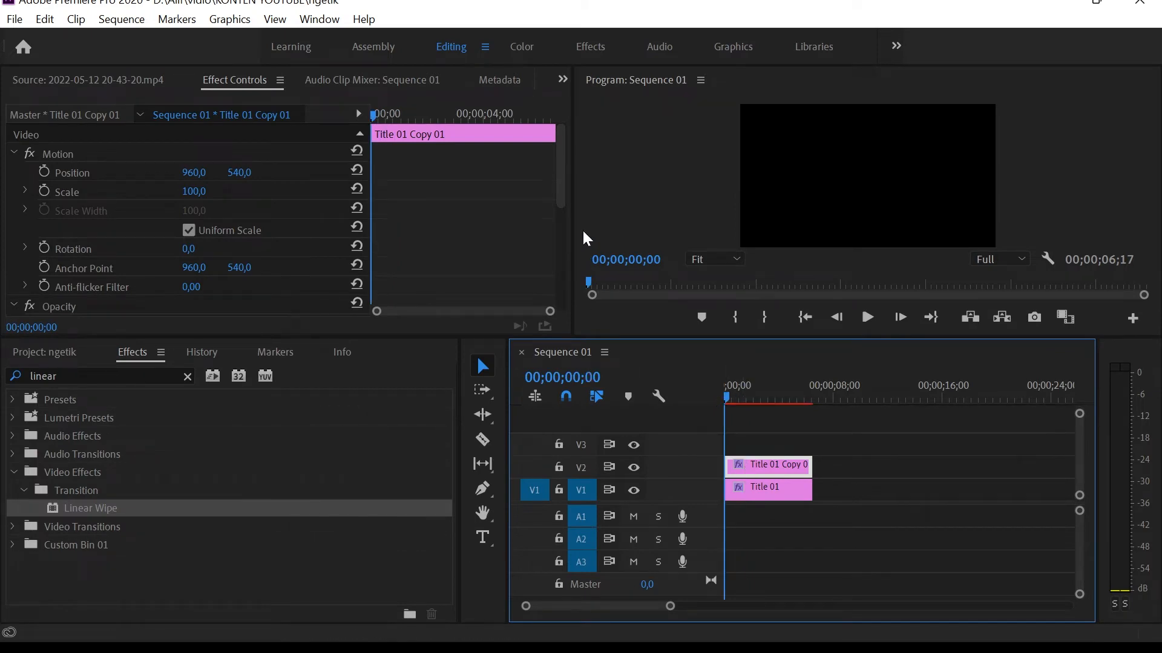
{"action": "left_click_drag", "start_coordinate": [563, 193], "coordinate": [549, 311]}
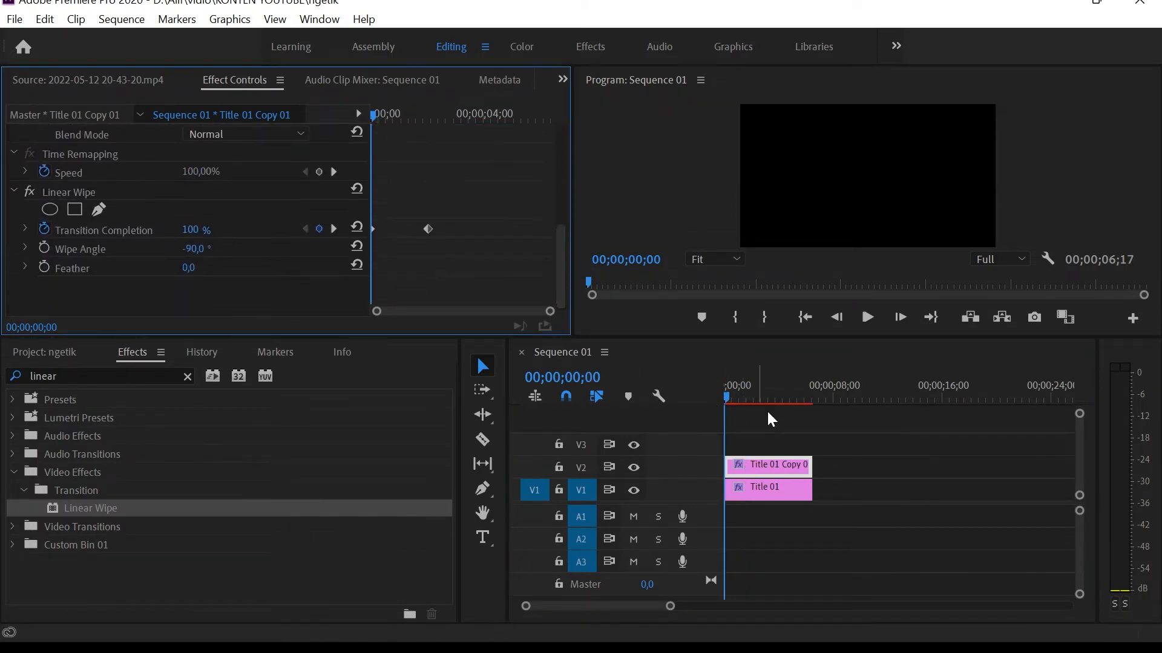
{"action": "left_click_drag", "start_coordinate": [471, 202], "coordinate": [373, 263]}
{"action": "left_click_drag", "start_coordinate": [428, 230], "coordinate": [497, 233]}
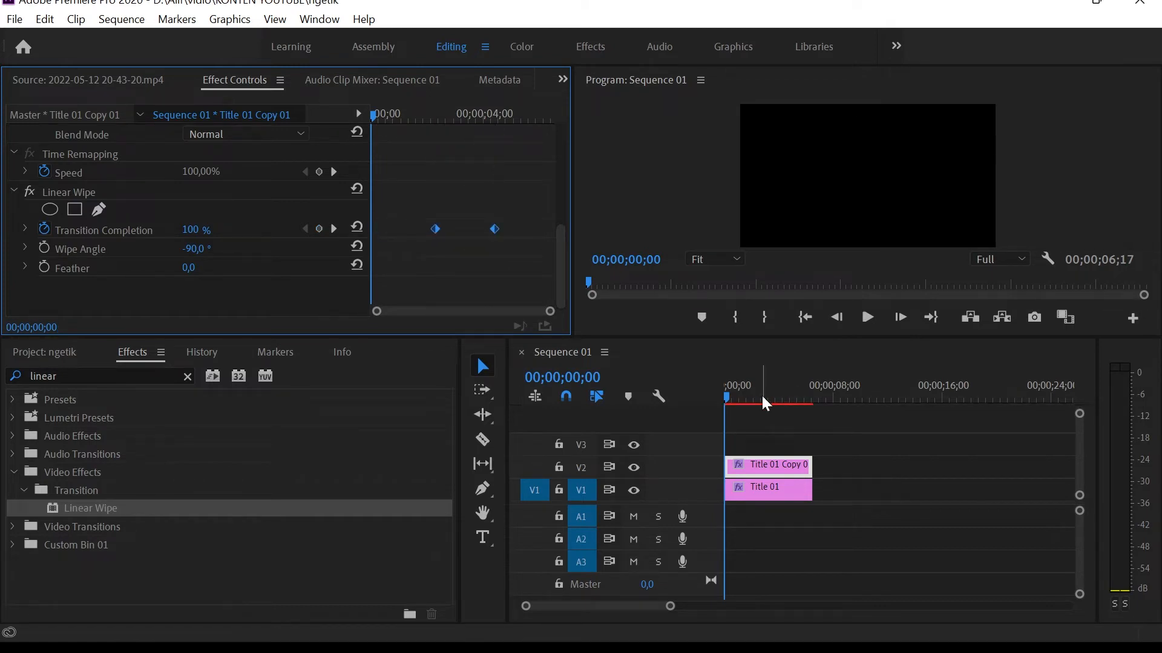
Play both titles' wipe animations from the sequence start, stop at 00;00;05;04 and deselect the clip.
{"action": "key", "text": "space"}
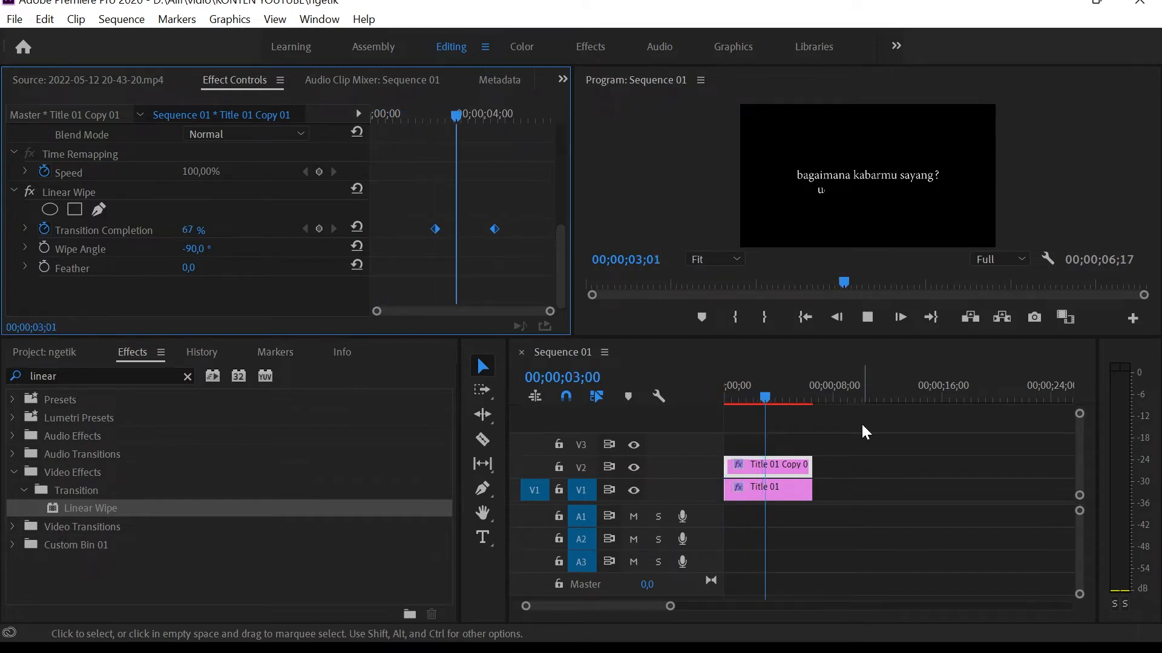
{"action": "key", "text": "space"}
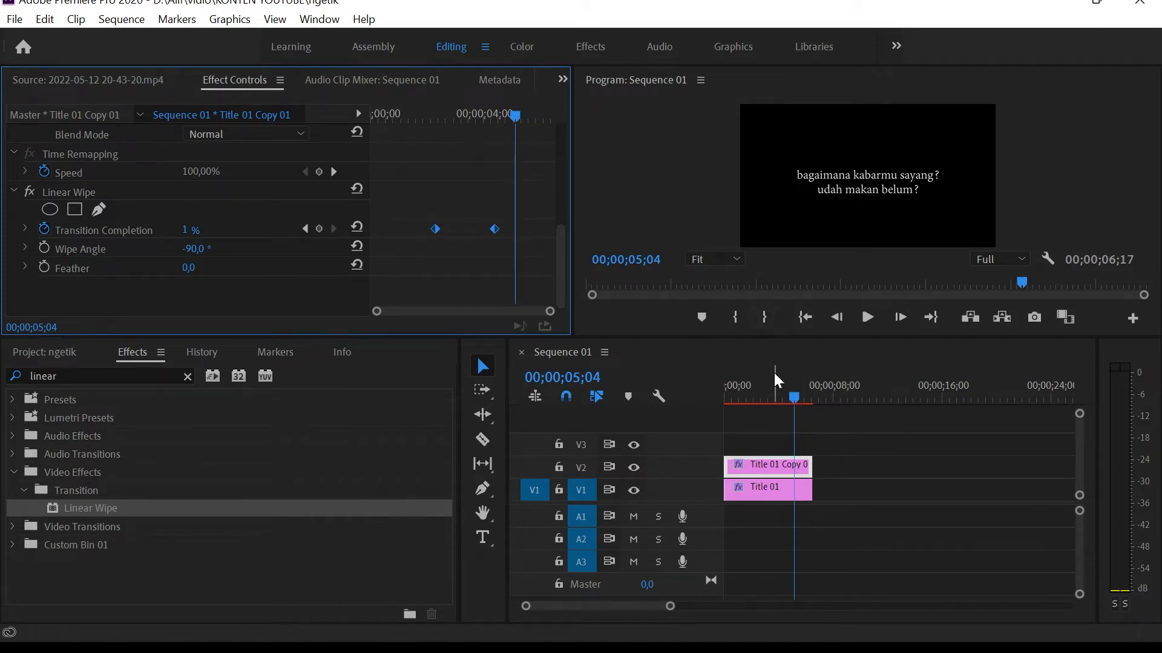
{"action": "left_click", "coordinate": [835, 448]}
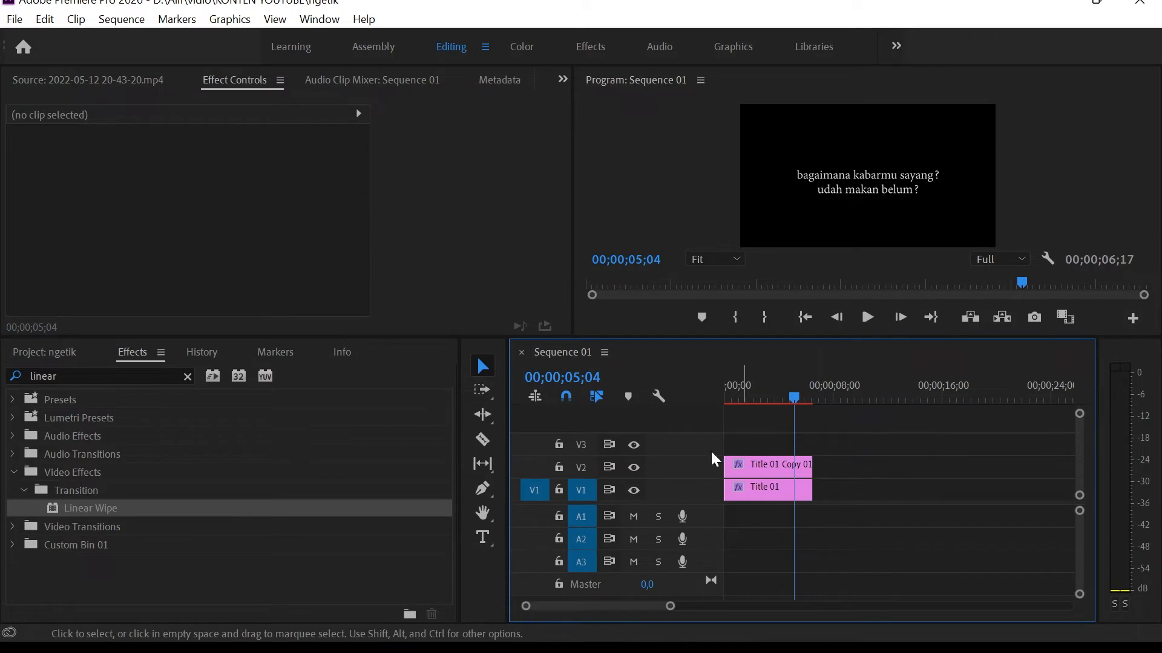
Clear the "linear" effects search, select the Title 01 Copy 01 clip and save the project.
{"action": "left_click", "coordinate": [188, 377]}
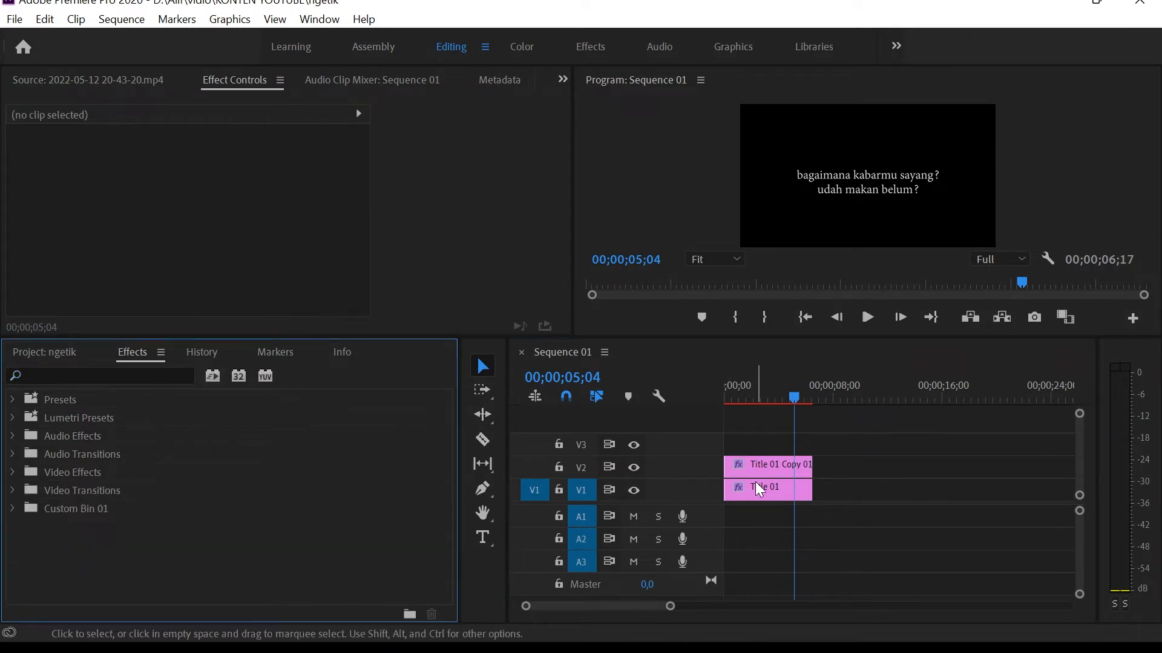
{"action": "left_click", "coordinate": [778, 466]}
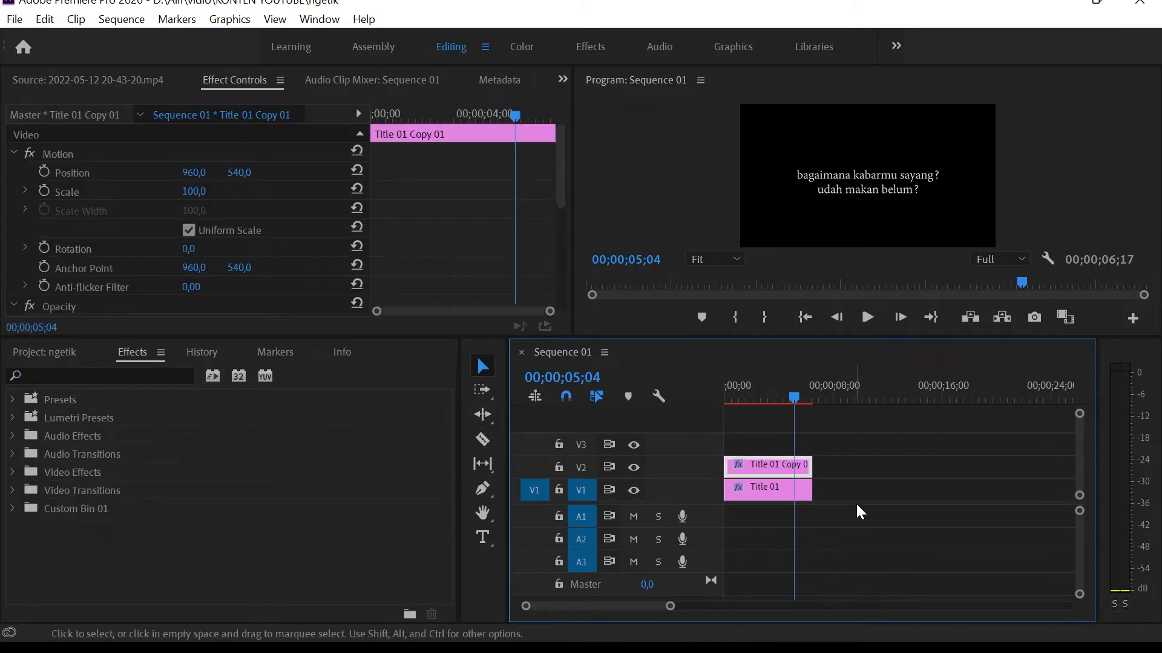
{"action": "key", "text": "ctrl+s"}
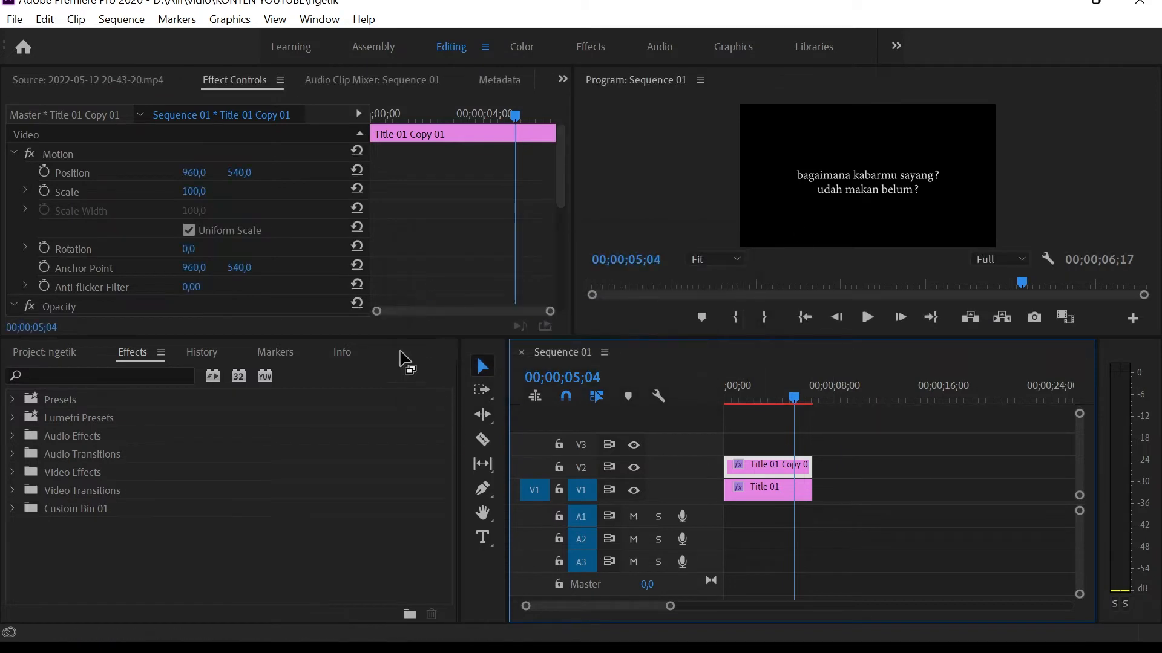
Open the "y2mate.com - Effect suara ketikan keyboard.mp3" clip in the source monitor and play it from near the first keystroke sounds.
{"action": "left_click", "coordinate": [36, 352]}
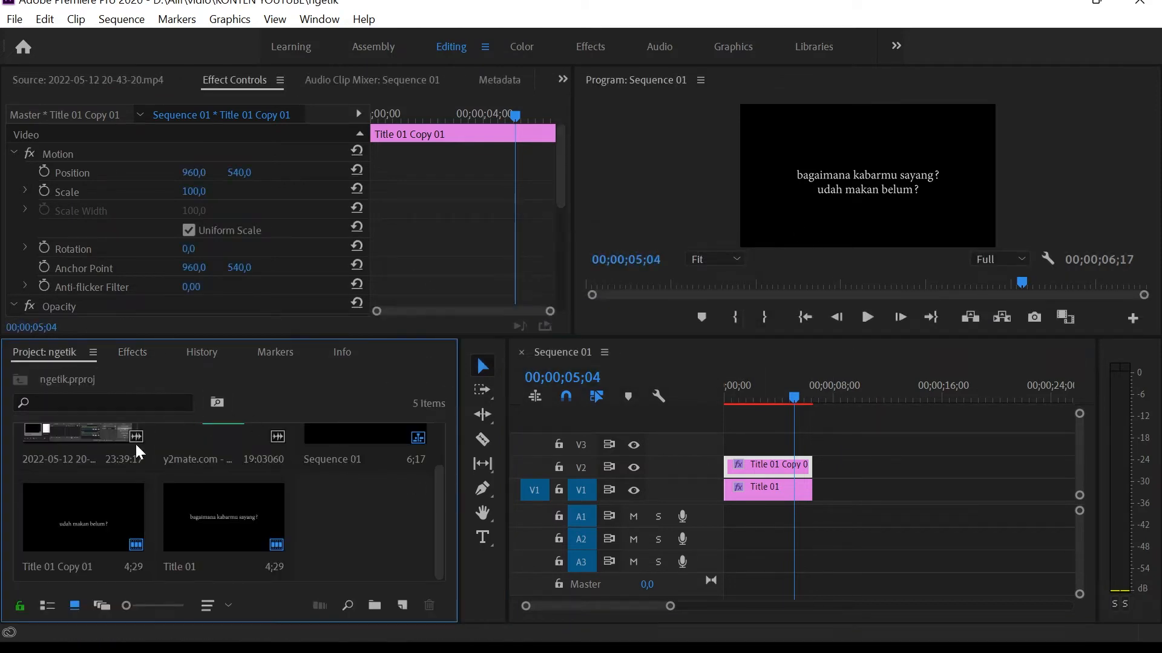
{"action": "scroll", "coordinate": [185, 489], "scroll_direction": "up", "scroll_amount": 1}
{"action": "double_click", "coordinate": [212, 469]}
{"action": "left_click_drag", "start_coordinate": [79, 284], "coordinate": [98, 285]}
{"action": "key", "text": "space"}
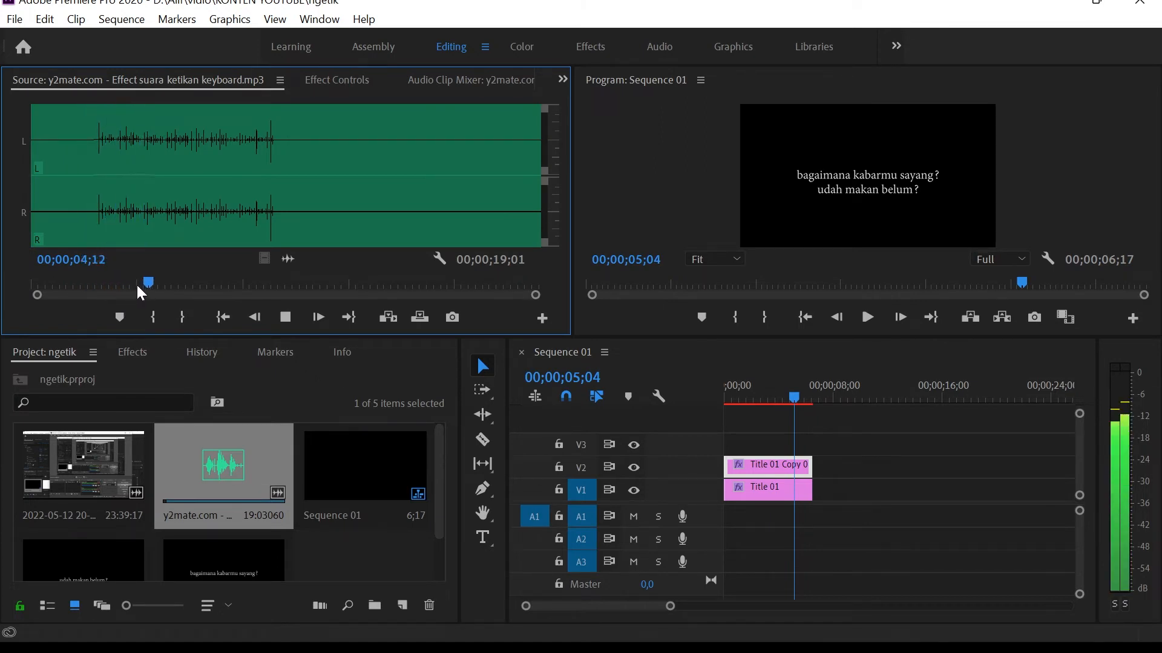
Mark the keyboard sound from just before the first keystrokes to 00;00;04;25 and place its audio on A1 at the sequence start.
{"action": "left_click", "coordinate": [95, 285]}
{"action": "key", "text": "i"}
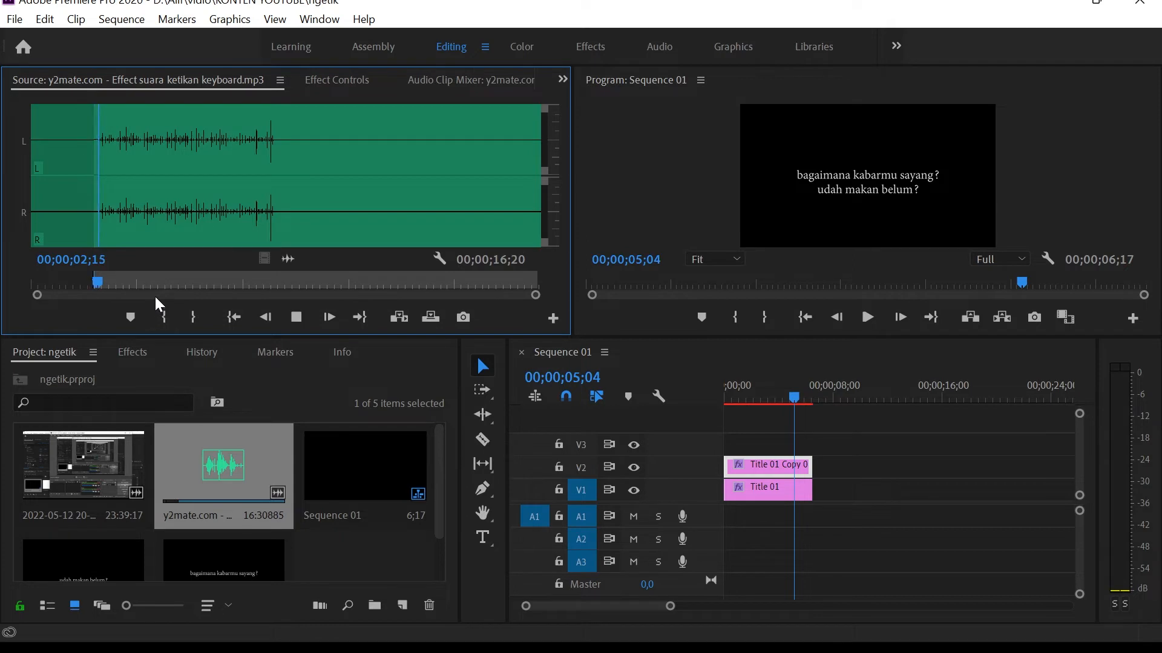
{"action": "left_click", "coordinate": [193, 317]}
{"action": "left_click_drag", "start_coordinate": [290, 259], "coordinate": [812, 515]}
Play the sequence from the start, nudge the keyboard sound slightly later on A1 and cut it down to two short segments.
{"action": "left_click_drag", "start_coordinate": [791, 402], "coordinate": [702, 398]}
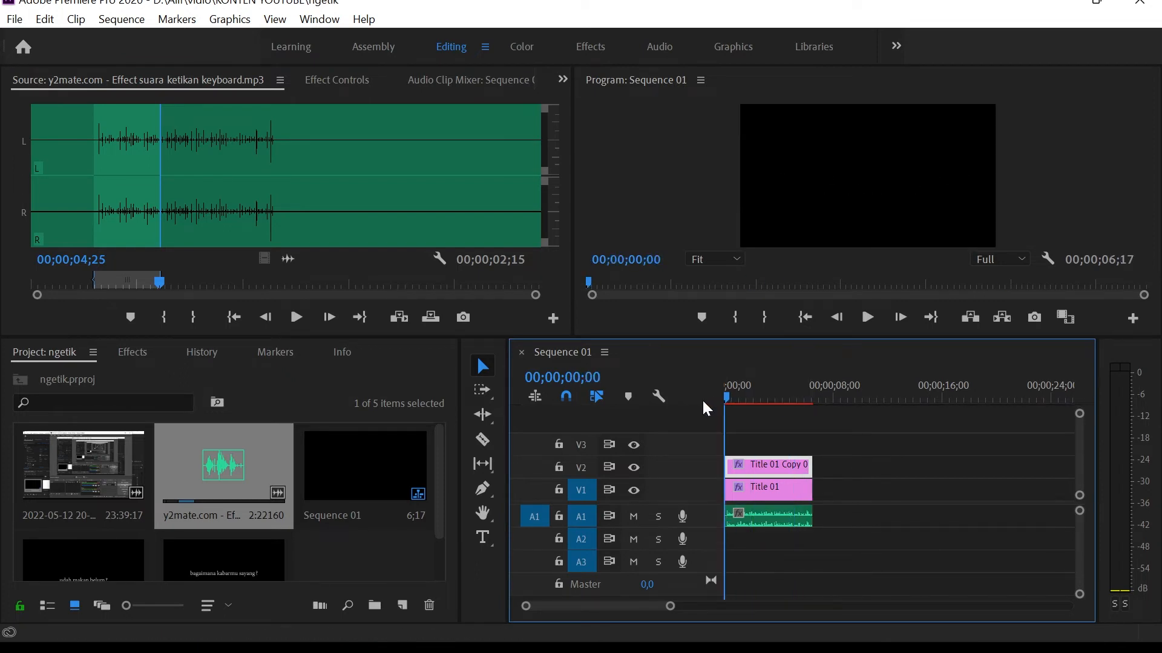
{"action": "key", "text": "space"}
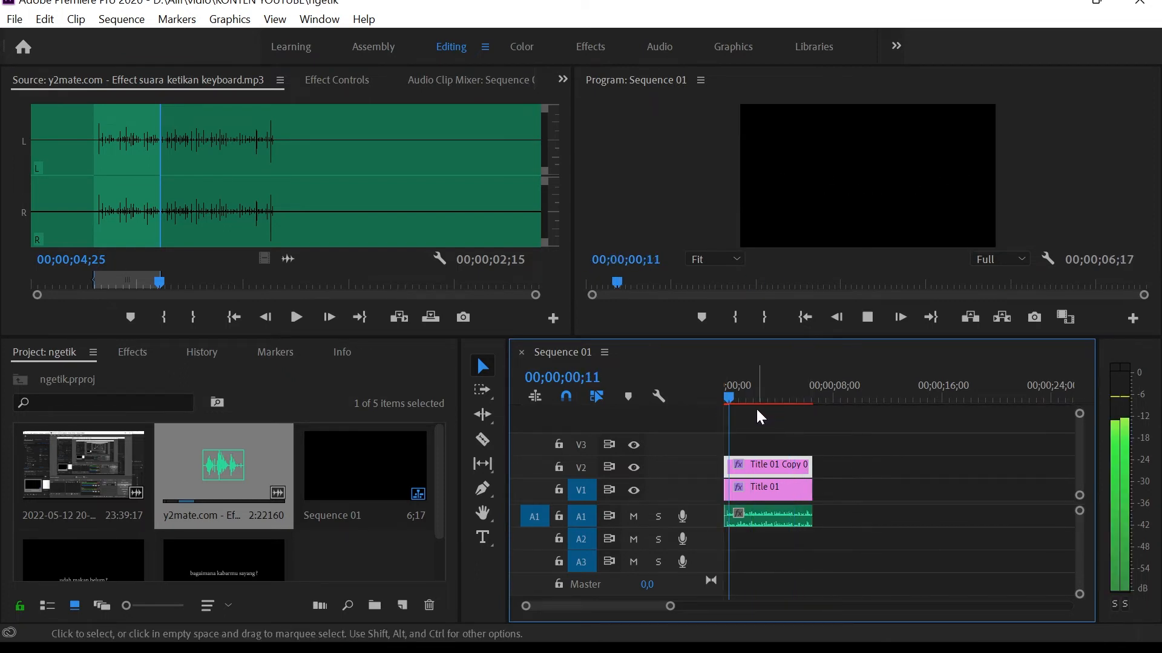
{"action": "left_click_drag", "start_coordinate": [751, 400], "coordinate": [728, 399]}
{"action": "left_click_drag", "start_coordinate": [778, 519], "coordinate": [785, 524]}
{"action": "key", "text": "space"}
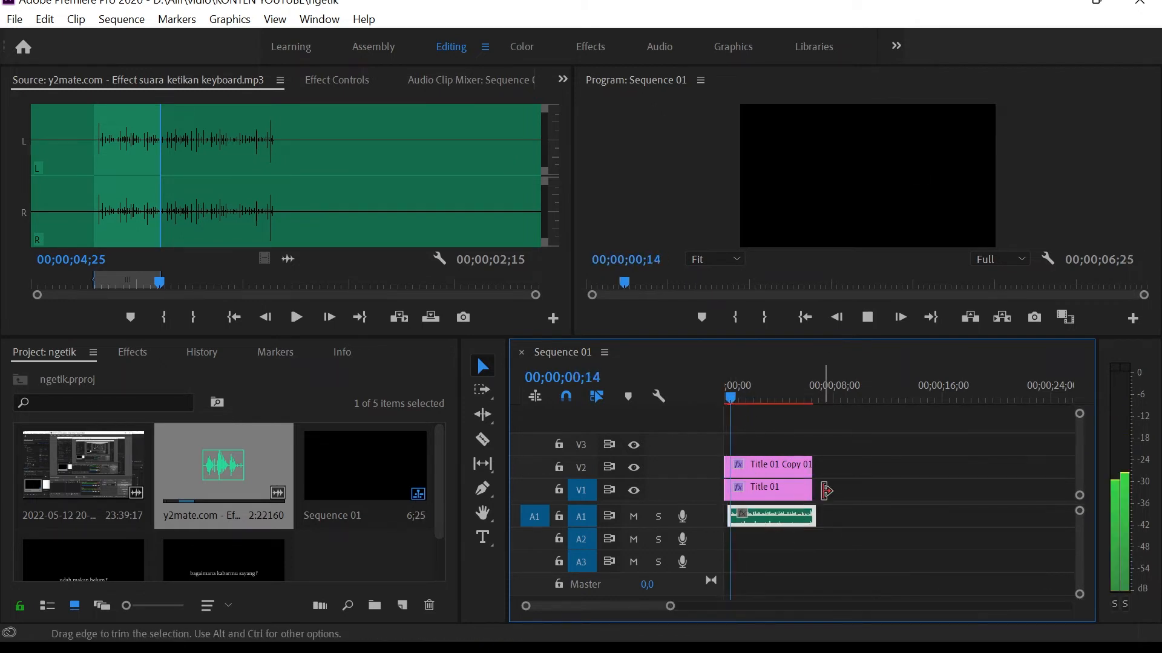
{"action": "left_click_drag", "start_coordinate": [813, 516], "coordinate": [777, 517]}
{"action": "left_click", "coordinate": [835, 524]}
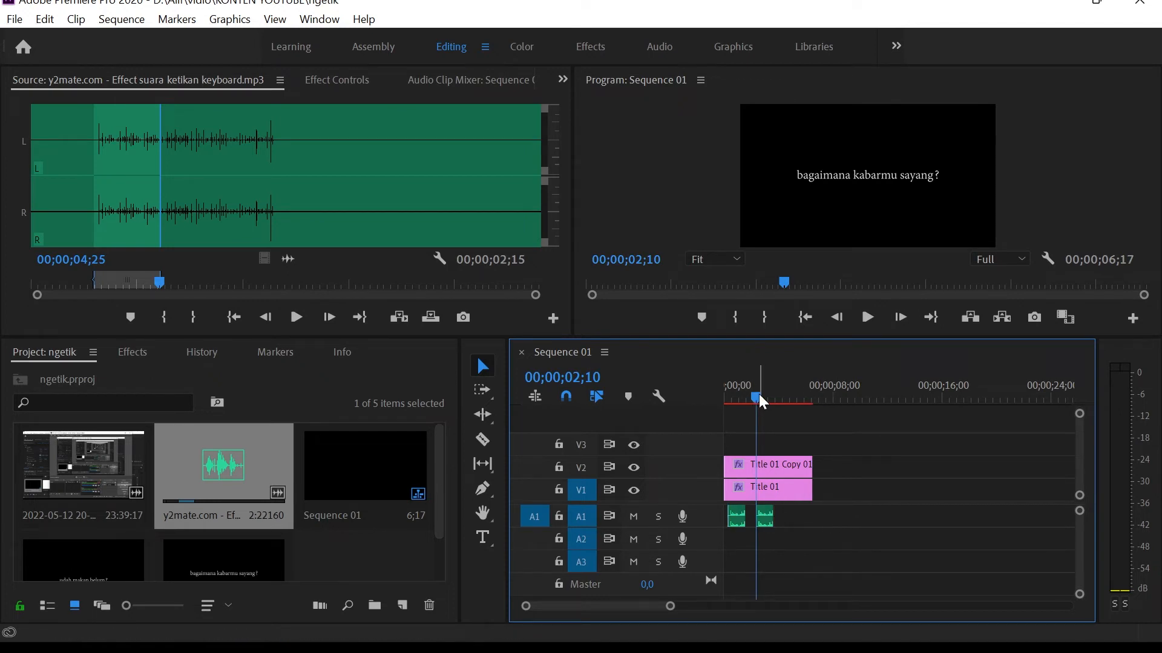
Move the second keyboard sound segment to start at 00;00;03;02, where the second line begins appearing, and play that section.
{"action": "key", "text": "space"}
{"action": "left_click", "coordinate": [762, 489]}
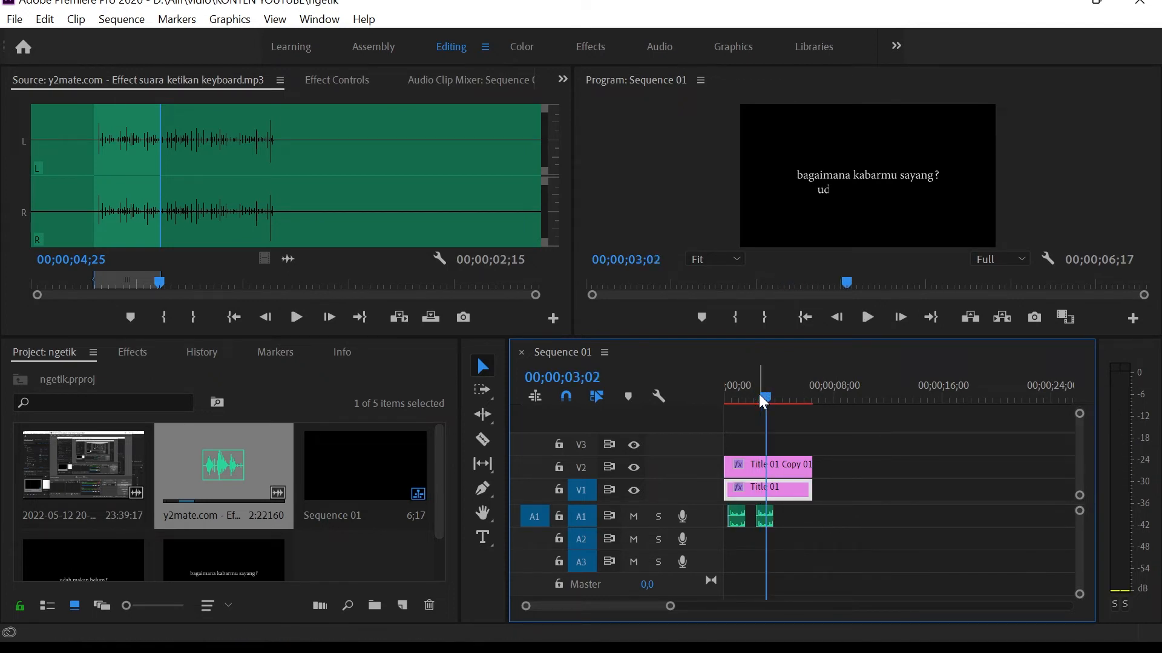
{"action": "left_click_drag", "start_coordinate": [762, 516], "coordinate": [772, 516]}
{"action": "left_click", "coordinate": [763, 399]}
{"action": "key", "text": "space"}
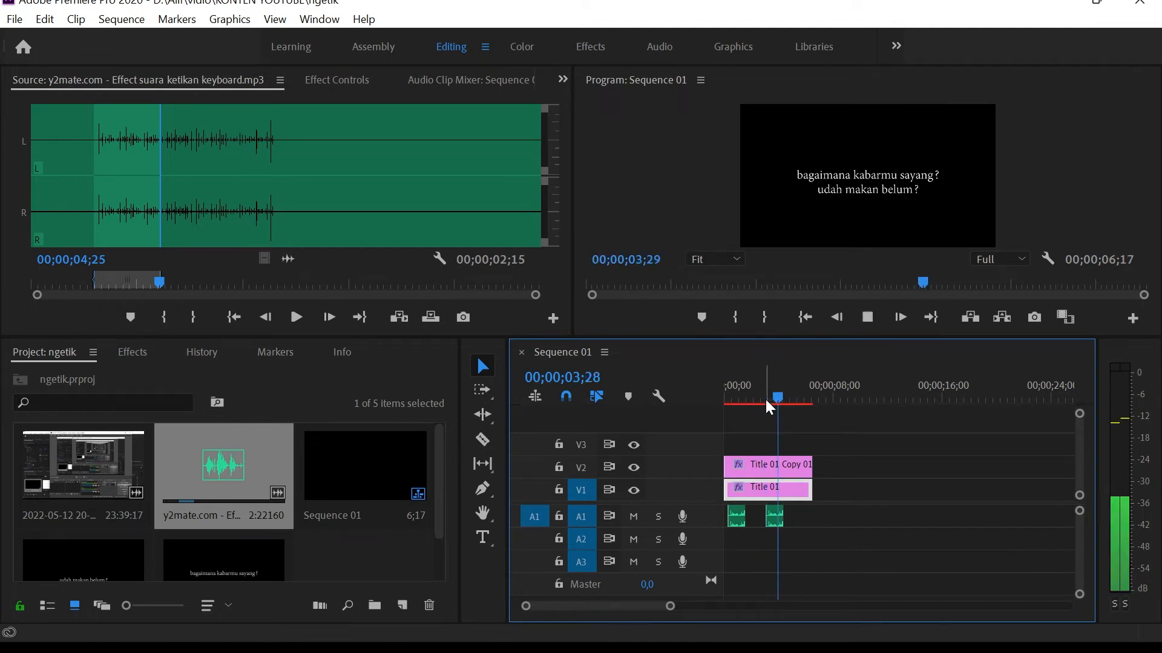
{"action": "left_click_drag", "start_coordinate": [783, 401], "coordinate": [778, 400]}
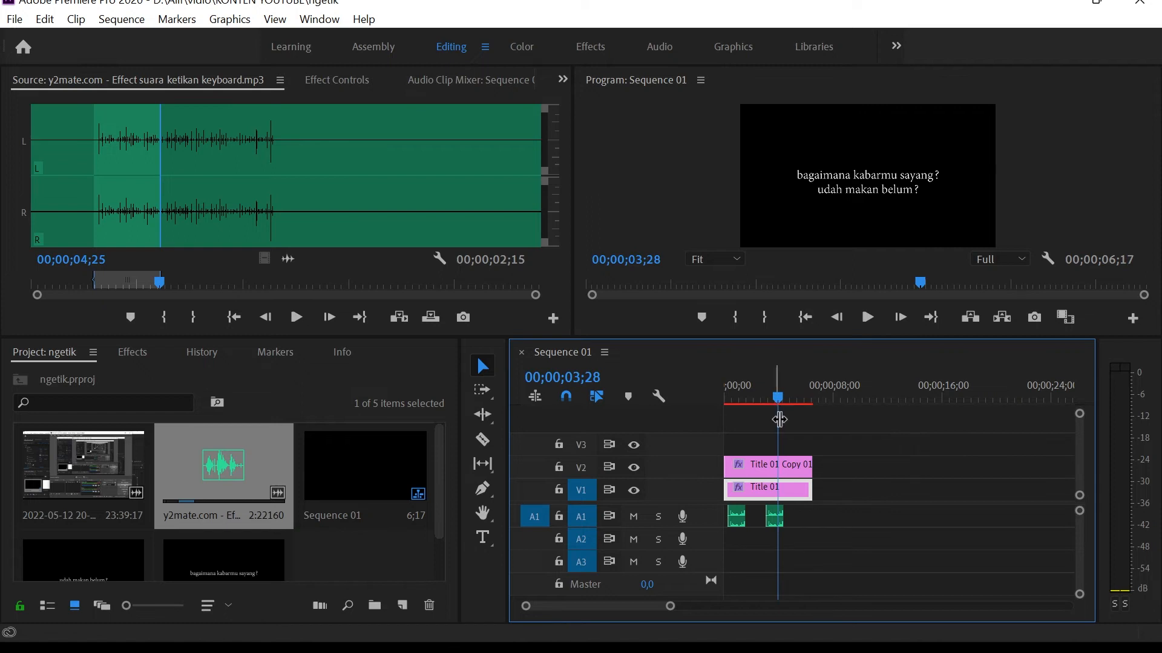
Shorten the second keyboard sound segment to fit the second line's reveal, play it and stop at 00;00;04;05.
{"action": "left_click_drag", "start_coordinate": [776, 507], "coordinate": [769, 508]}
{"action": "left_click_drag", "start_coordinate": [774, 399], "coordinate": [767, 402]}
{"action": "key", "text": "space"}
{"action": "key", "text": "space"}
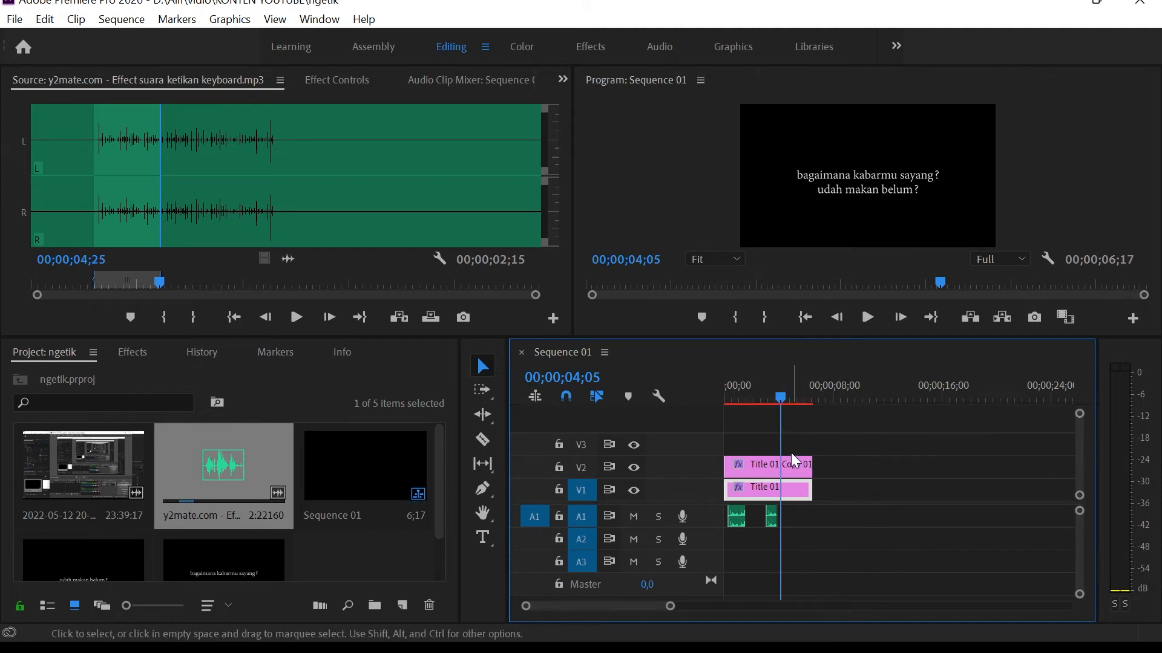
Move both title clips up one track to V2 and V3 to free V1, and deselect them.
{"action": "left_click", "coordinate": [758, 461]}
{"action": "mouse_move", "coordinate": [749, 468]}
{"action": "left_mouse_down"}
{"action": "mouse_move", "coordinate": [746, 452]}
{"action": "mouse_move", "coordinate": [752, 488]}
{"action": "mouse_move", "coordinate": [752, 466]}
{"action": "left_mouse_up"}
{"action": "left_click", "coordinate": [857, 472]}
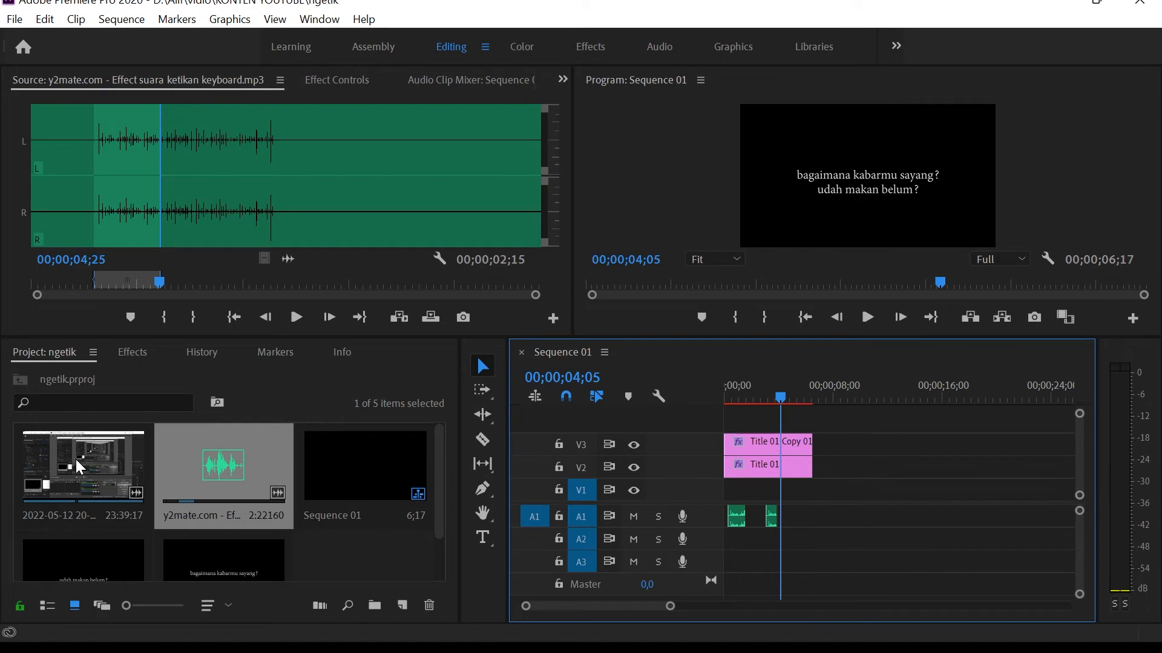
{"action": "double_click", "coordinate": [110, 469]}
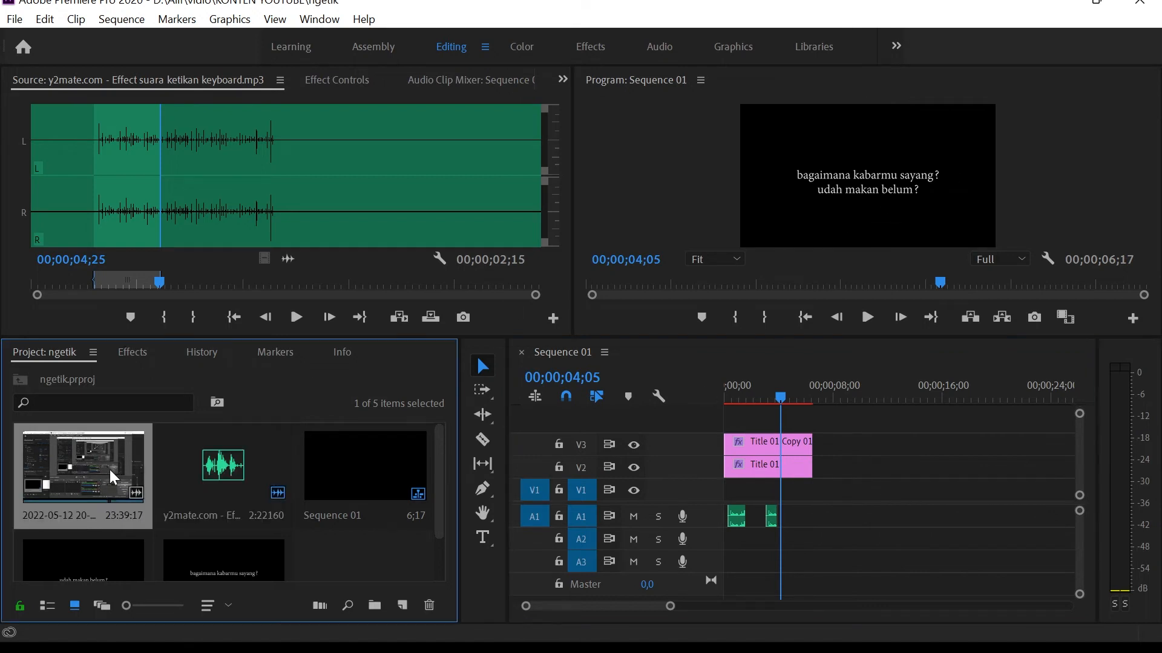
{"action": "left_click", "coordinate": [164, 283]}
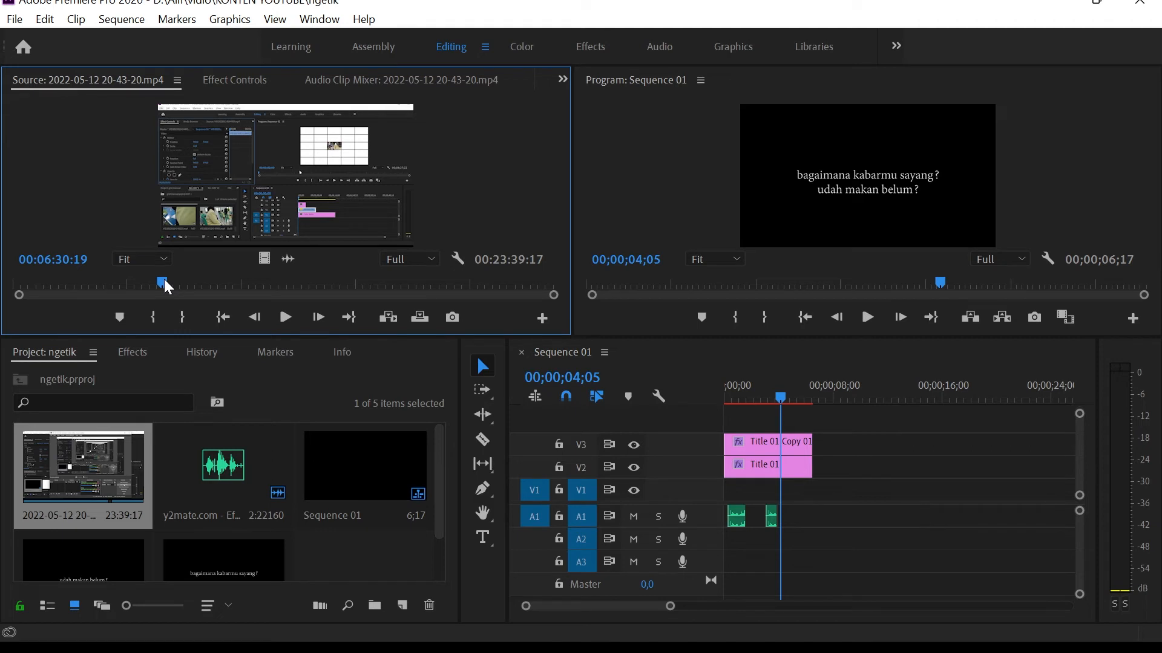
{"action": "key", "text": "i"}
{"action": "left_click", "coordinate": [175, 283]}
{"action": "left_click", "coordinate": [193, 316]}
{"action": "left_click_drag", "start_coordinate": [263, 259], "coordinate": [818, 488]}
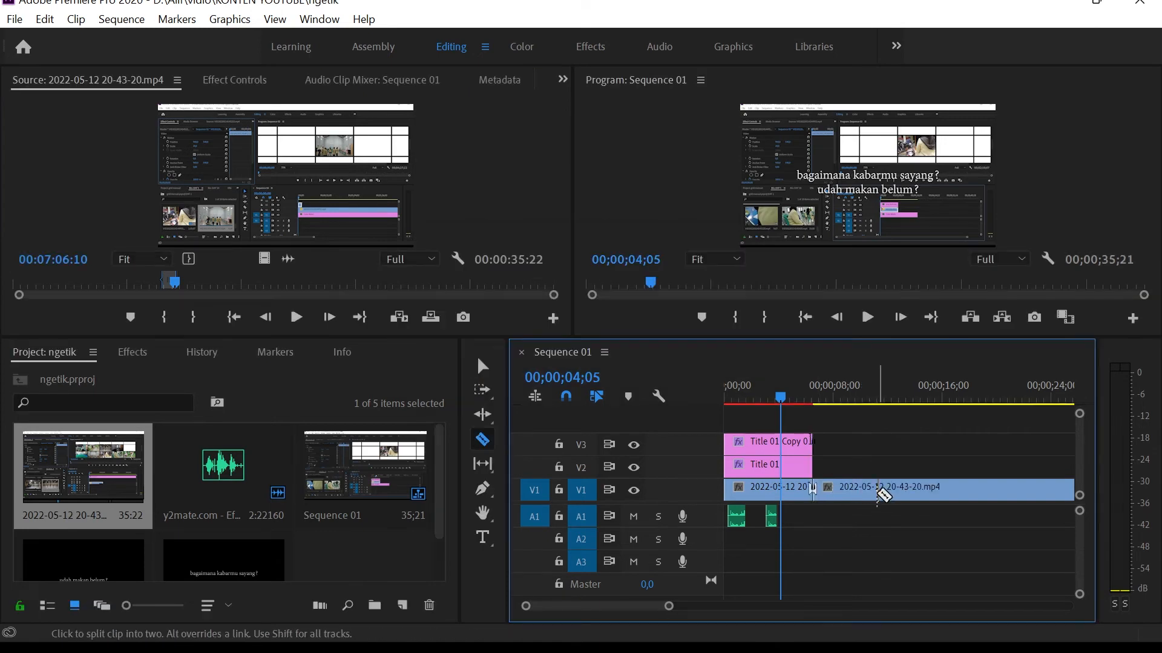
{"action": "key", "text": "Delete"}
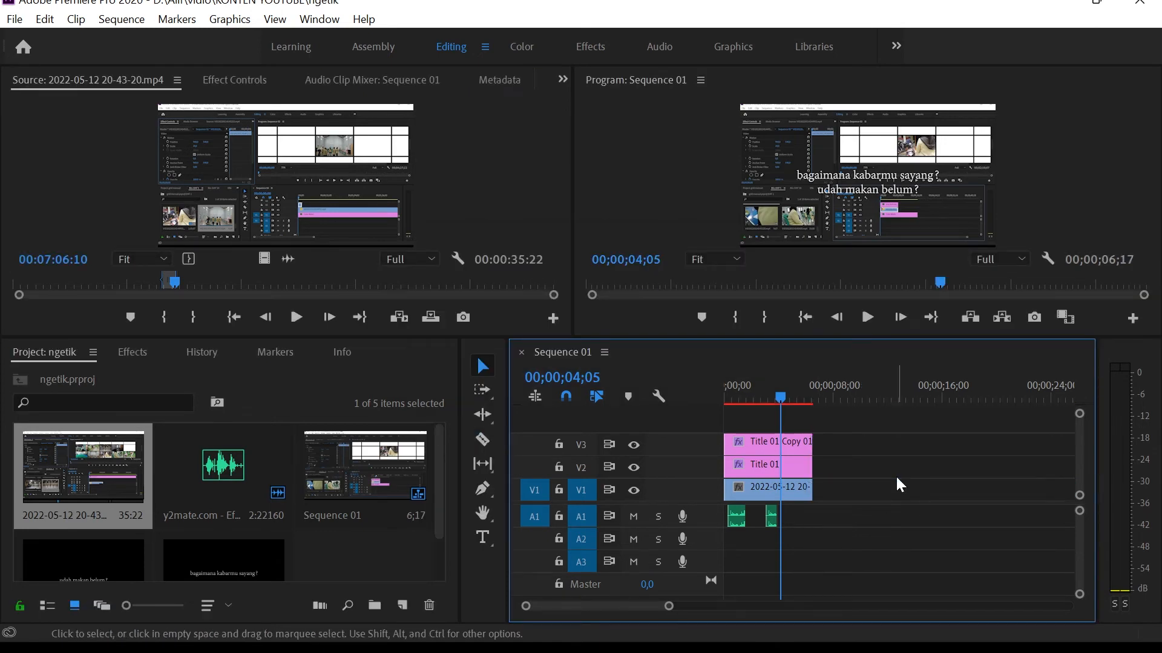
Add a frame hold to the V1 video clip at the sequence start and scrub through to check the still background.
{"action": "left_click_drag", "start_coordinate": [781, 398], "coordinate": [721, 413]}
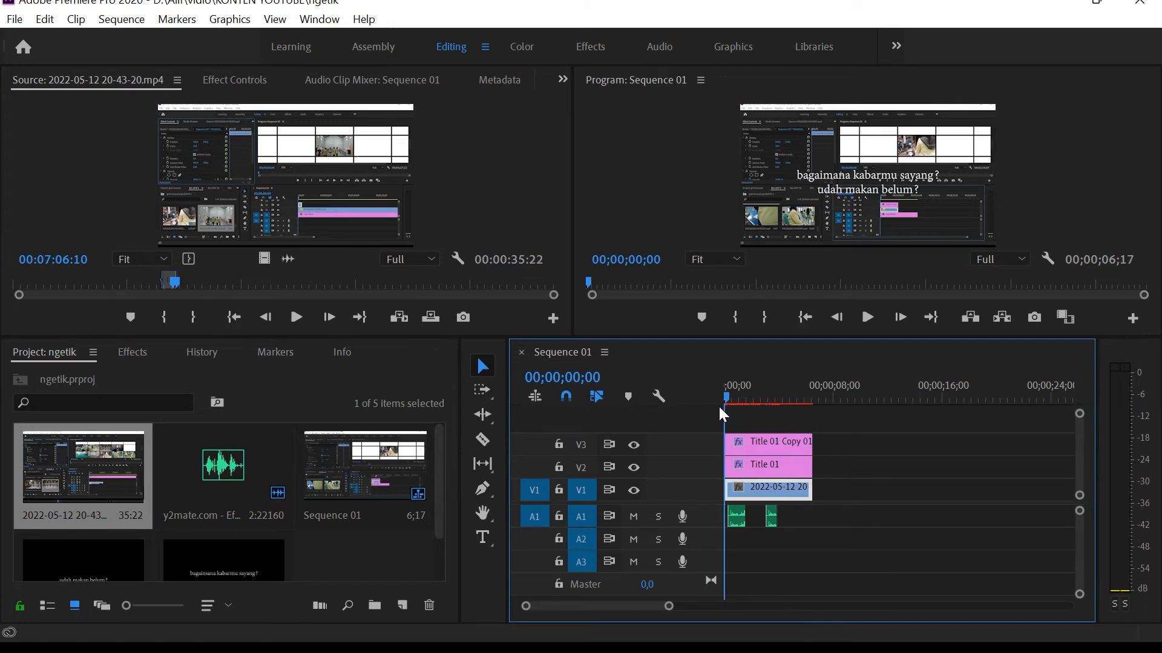
{"action": "right_click", "coordinate": [766, 487]}
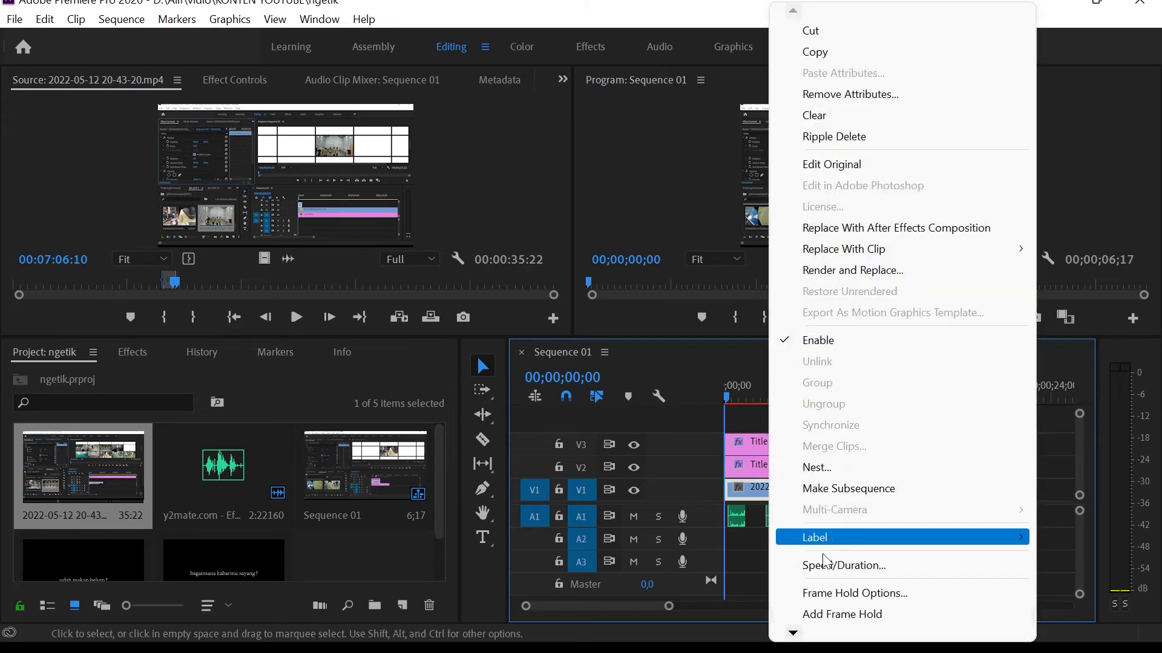
{"action": "left_click", "coordinate": [812, 612]}
{"action": "left_click_drag", "start_coordinate": [743, 397], "coordinate": [760, 398]}
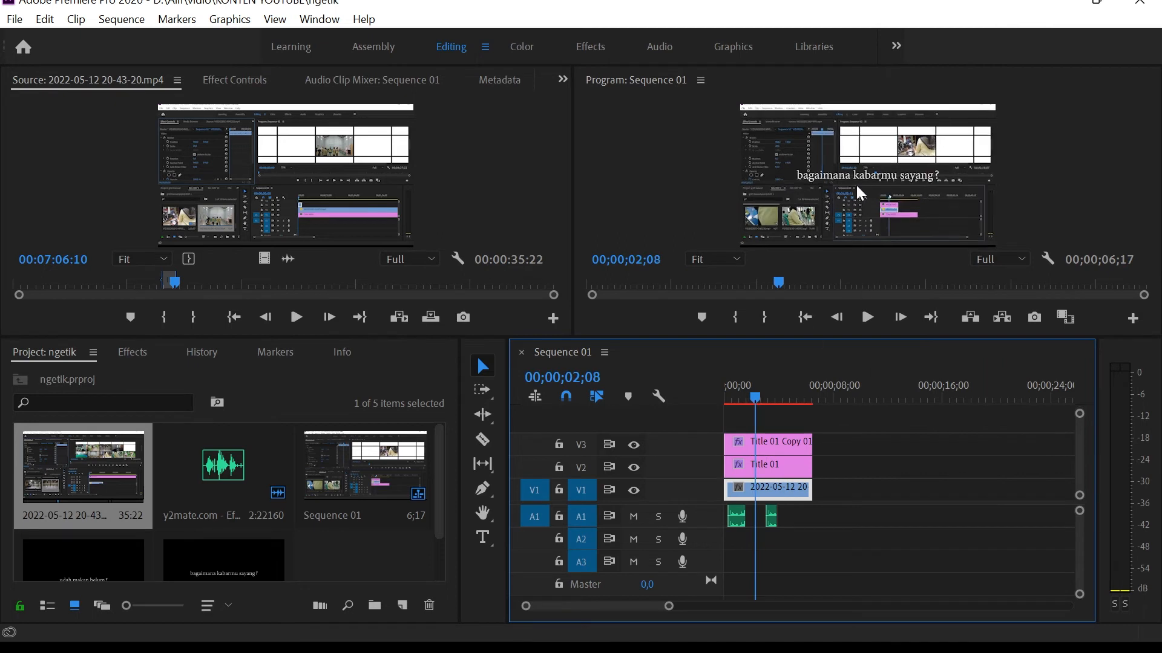
{"action": "left_click_drag", "start_coordinate": [756, 395], "coordinate": [725, 397]}
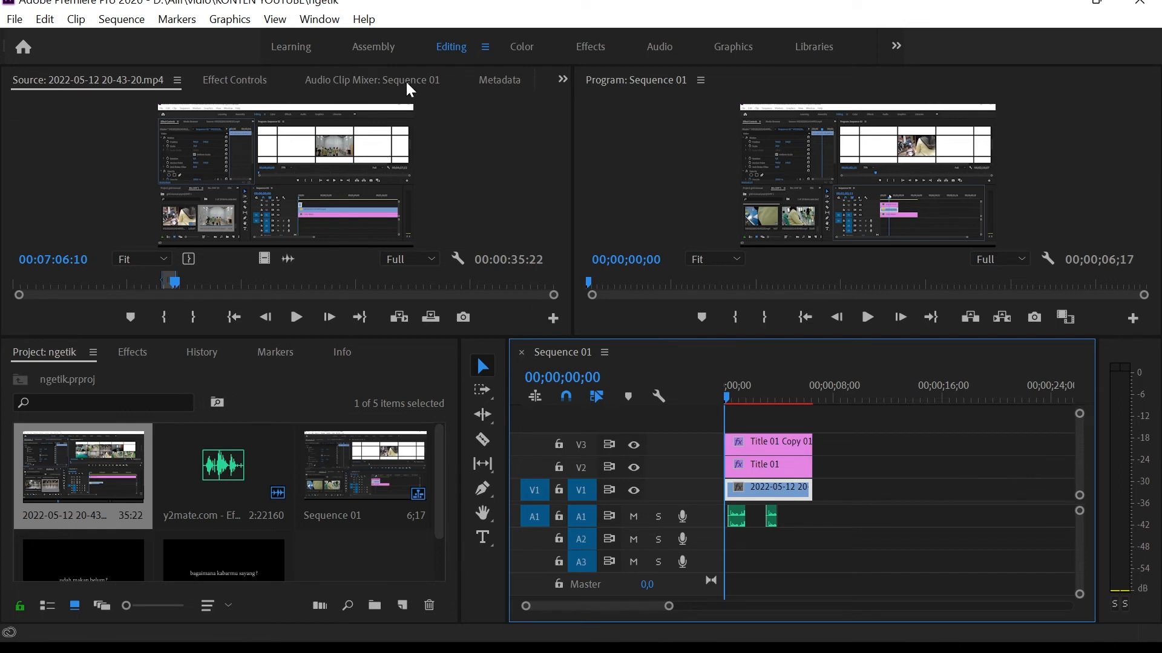
{"action": "left_click", "coordinate": [521, 48]}
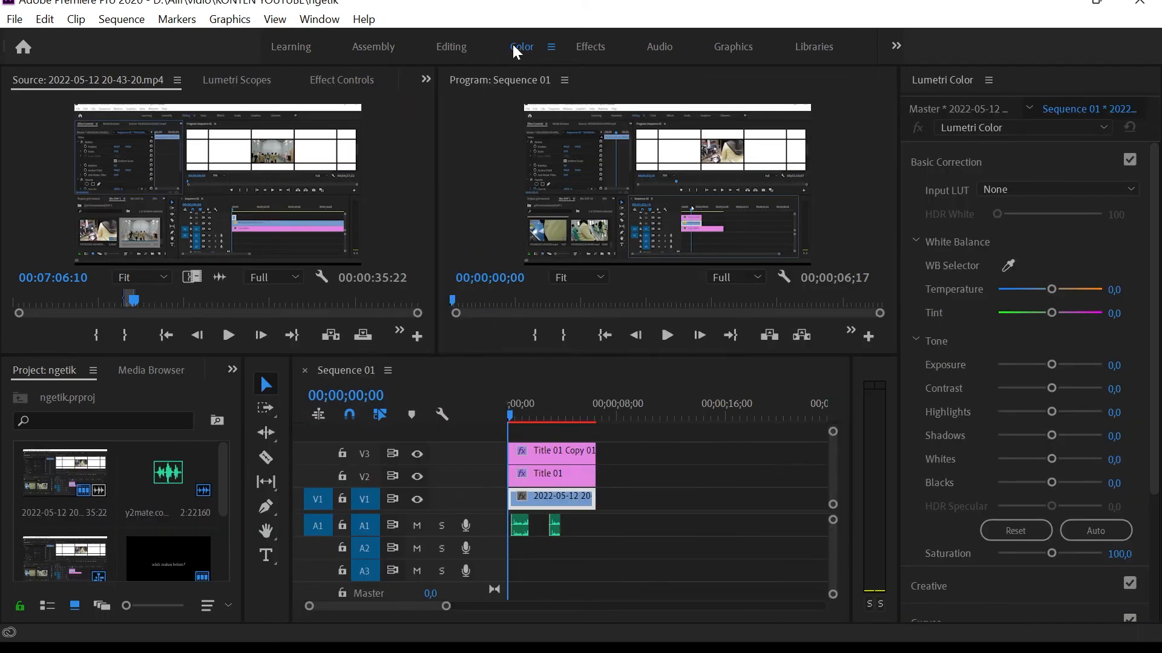
{"action": "left_click", "coordinate": [440, 52]}
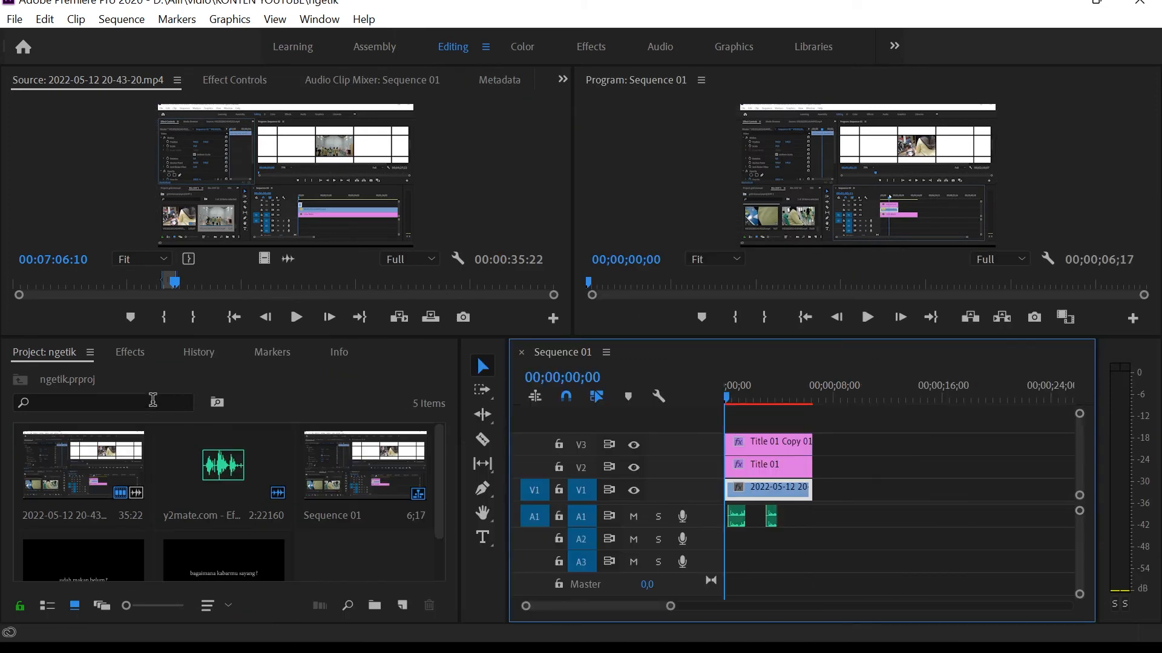
{"action": "left_click", "coordinate": [130, 352]}
{"action": "left_click", "coordinate": [154, 377]}
{"action": "type", "text": "co"}
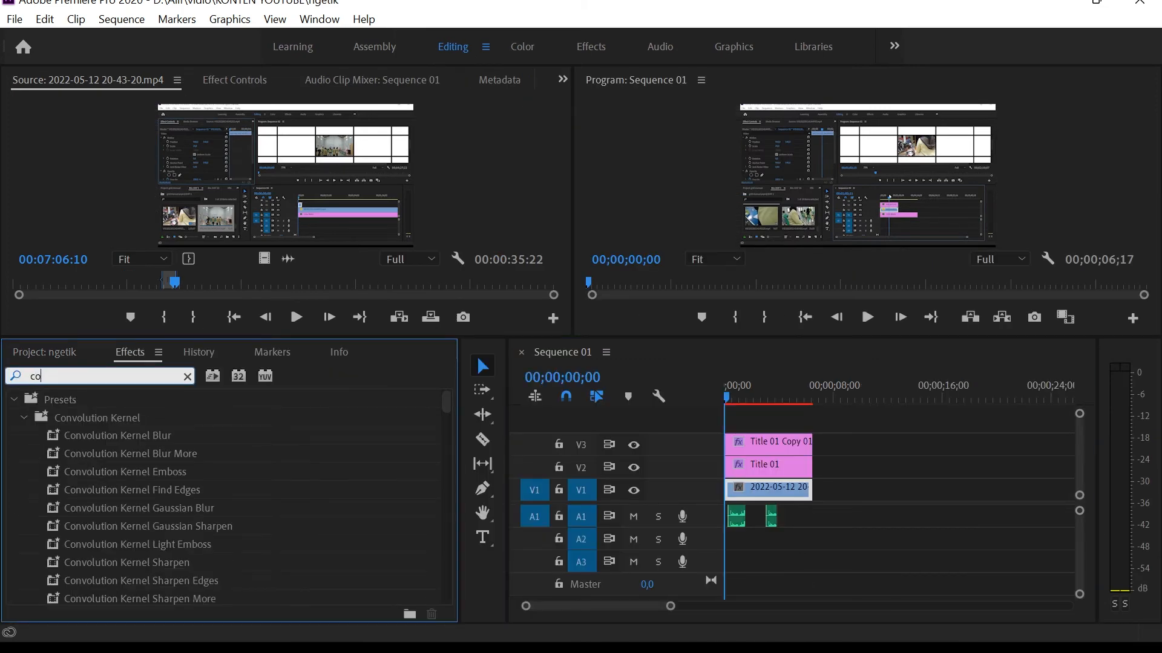
{"action": "type", "text": "lor grad"}
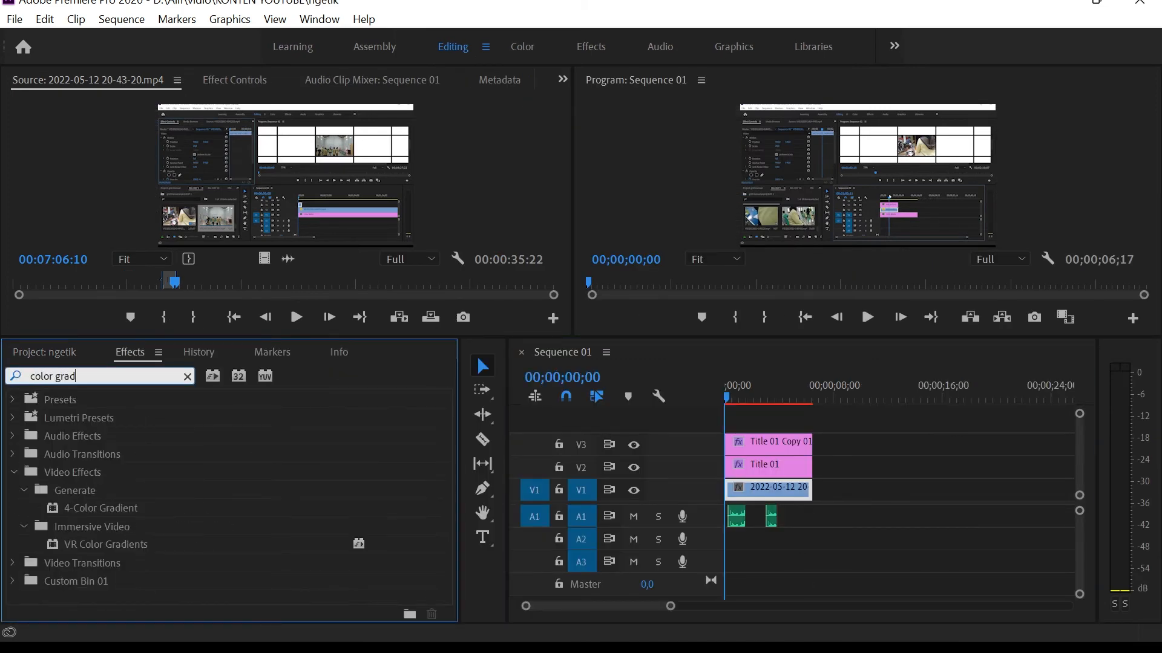
{"action": "type", "text": "in"}
{"action": "key", "text": "BackSpace"}
{"action": "key", "text": "BackSpace"}
{"action": "key", "text": "BackSpace"}
{"action": "key", "text": "BackSpace"}
{"action": "key", "text": "BackSpace"}
{"action": "key", "text": "BackSpace"}
{"action": "key", "text": "BackSpace"}
{"action": "key", "text": "BackSpace"}
{"action": "key", "text": "BackSpace"}
{"action": "key", "text": "BackSpace"}
{"action": "key", "text": "BackSpace"}
{"action": "key", "text": "BackSpace"}
Search the effects for "lumetri colo" and apply the Lumetri Color video effect to the V1 clip.
{"action": "type", "text": "lume"}
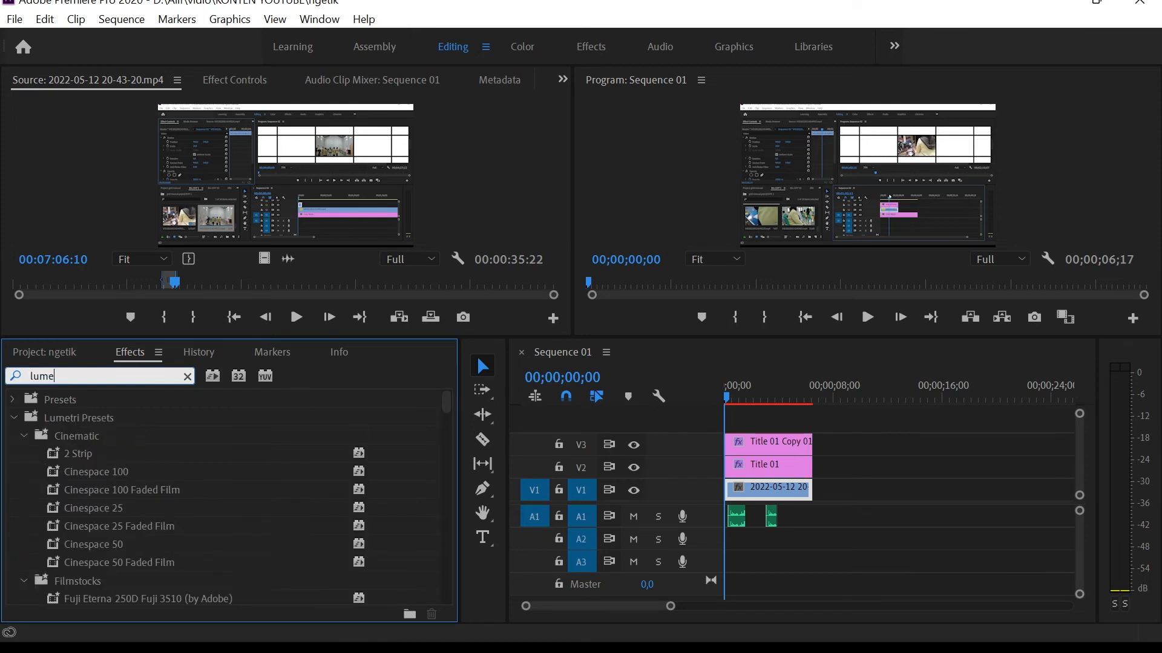
{"action": "type", "text": "tri colo"}
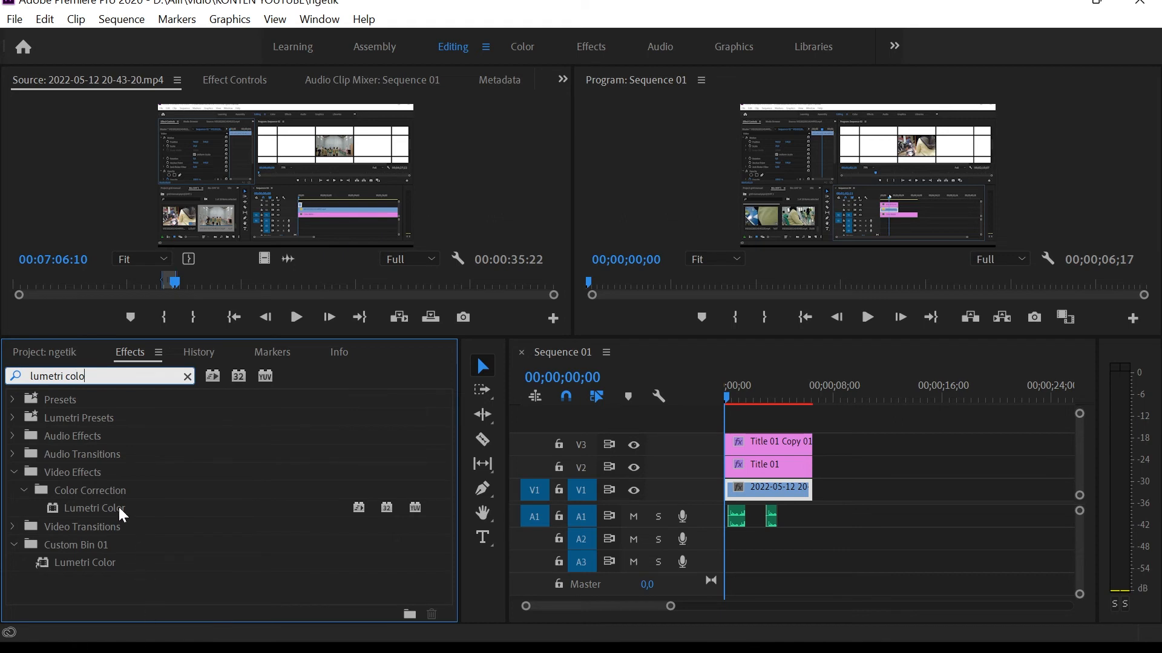
{"action": "left_click", "coordinate": [124, 508]}
{"action": "left_click_drag", "start_coordinate": [768, 633], "coordinate": [789, 492]}
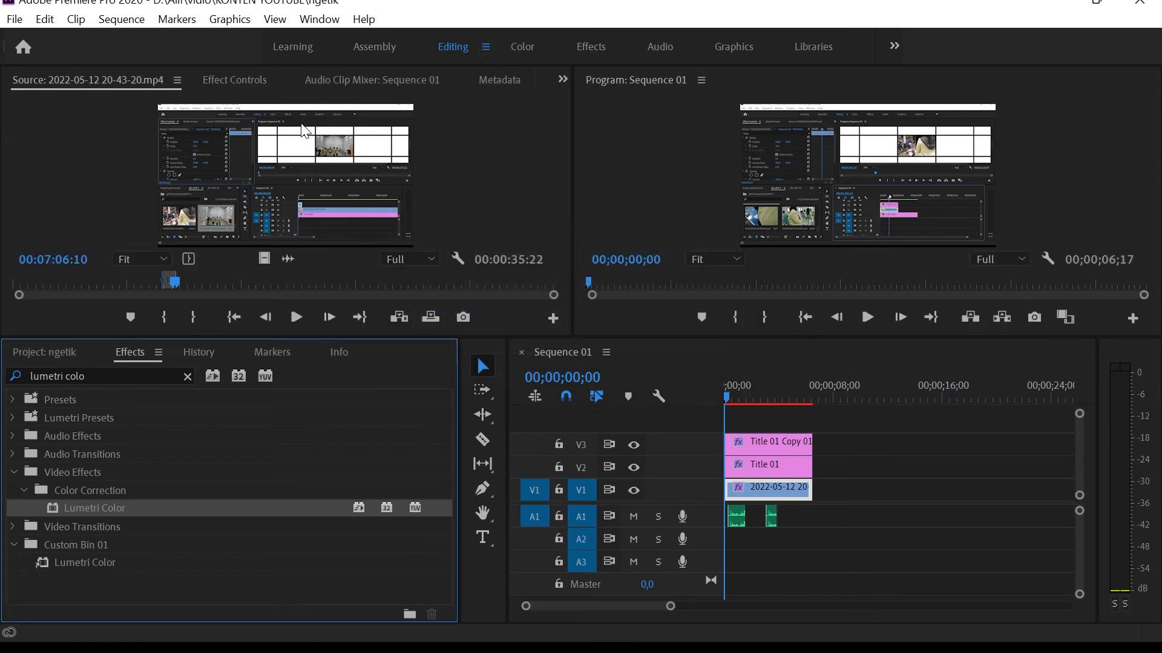
Darken the V1 clip by setting Lumetri Color's Basic Correction Exposure to -2,5, and deselect the clip.
{"action": "left_click", "coordinate": [229, 80]}
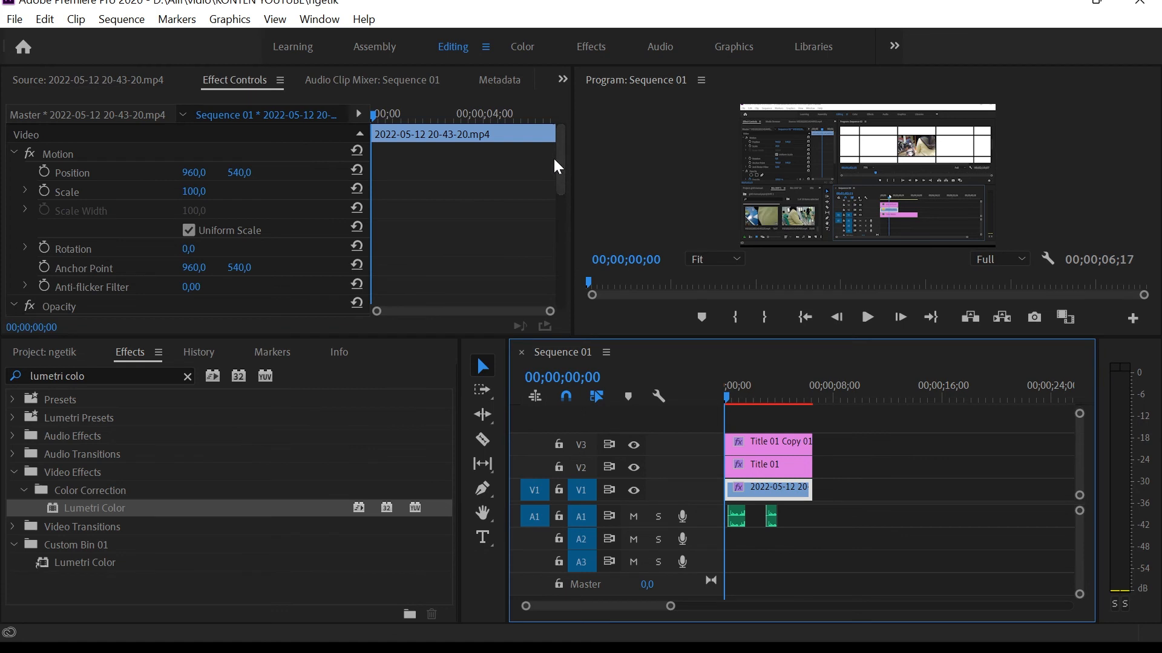
{"action": "left_click_drag", "start_coordinate": [563, 169], "coordinate": [549, 270]}
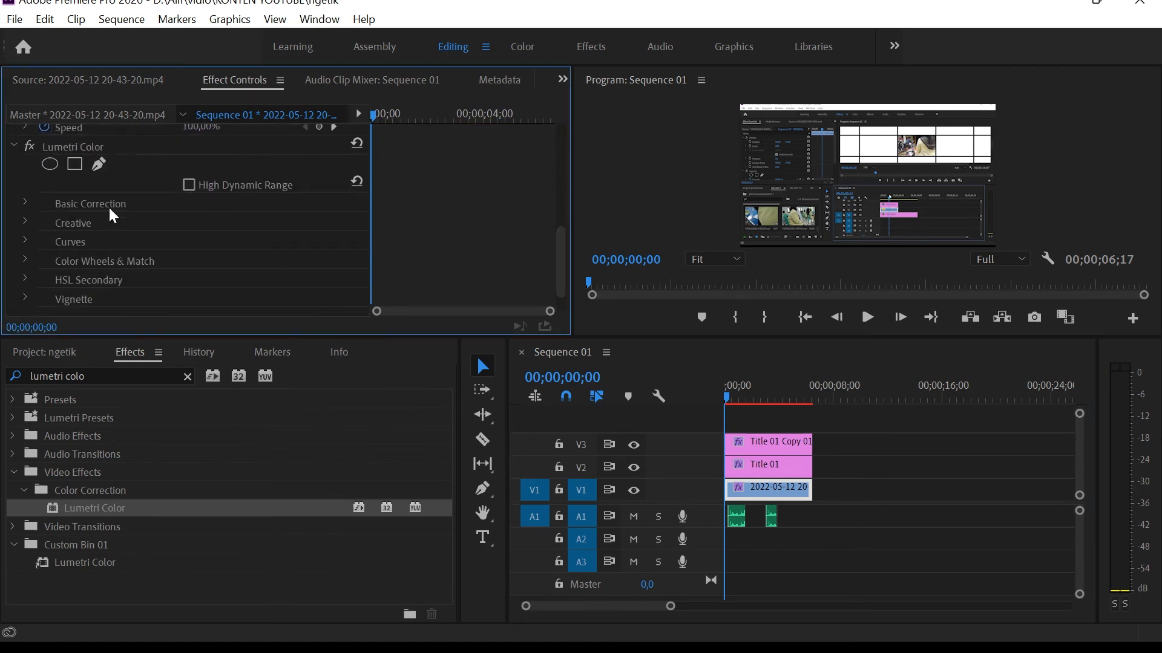
{"action": "left_click", "coordinate": [28, 203]}
{"action": "left_click_drag", "start_coordinate": [559, 215], "coordinate": [558, 231]}
{"action": "left_click_drag", "start_coordinate": [188, 285], "coordinate": [173, 285]}
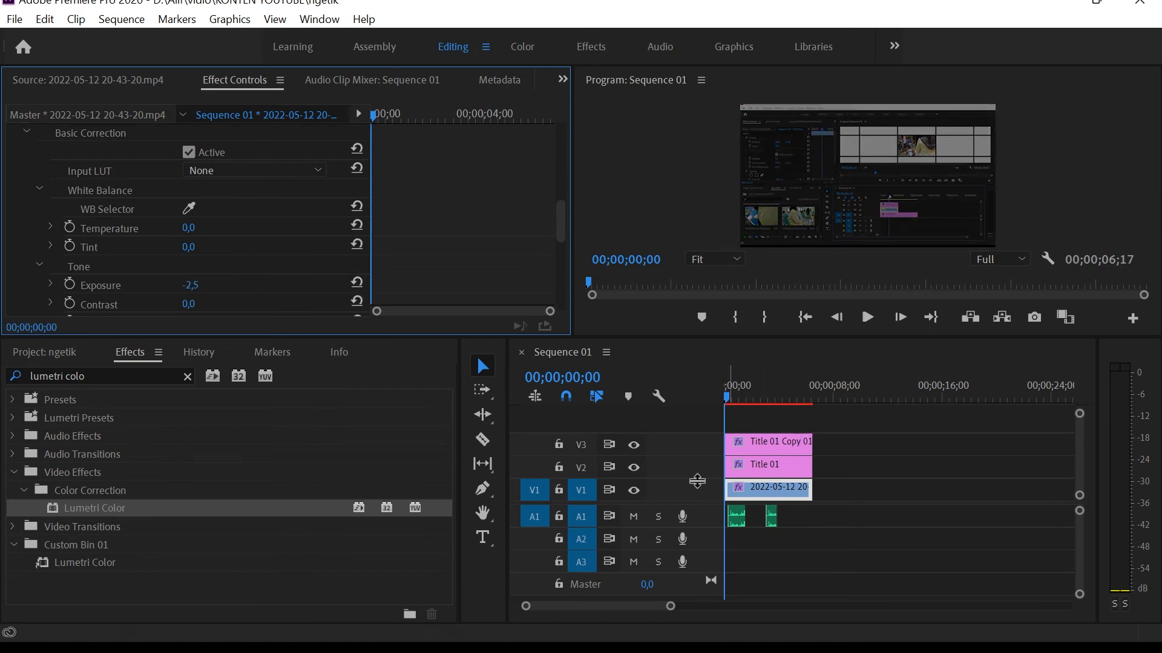
{"action": "left_click", "coordinate": [898, 515]}
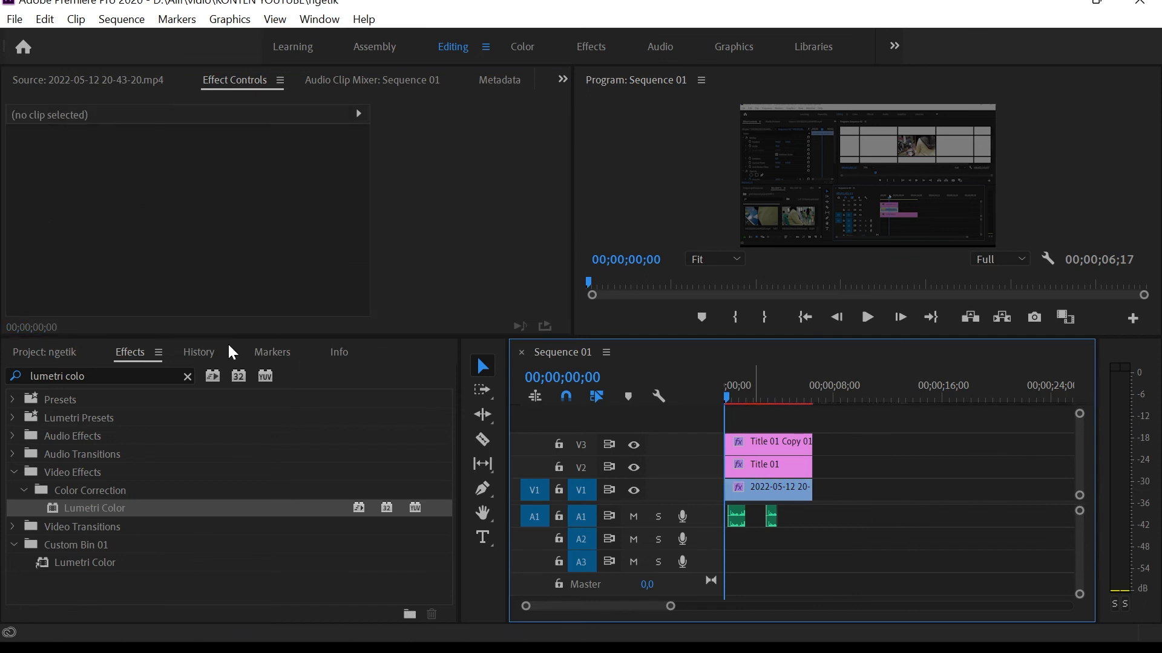
Find Gaussian Blur with the search "gau", apply it to the V1 clip and set Blurriness to 48,0 with Repeat Edge Pixels off.
{"action": "left_click", "coordinate": [187, 377]}
{"action": "type", "text": "gau"}
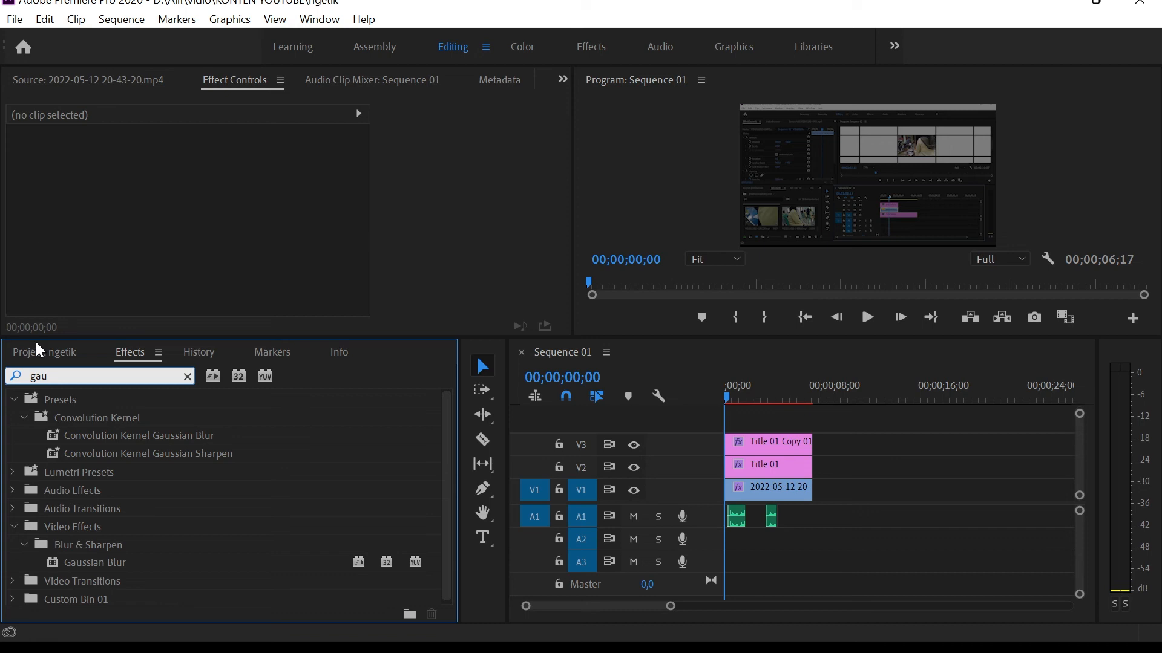
{"action": "left_click_drag", "start_coordinate": [106, 568], "coordinate": [781, 489]}
{"action": "left_click_drag", "start_coordinate": [557, 161], "coordinate": [547, 299]}
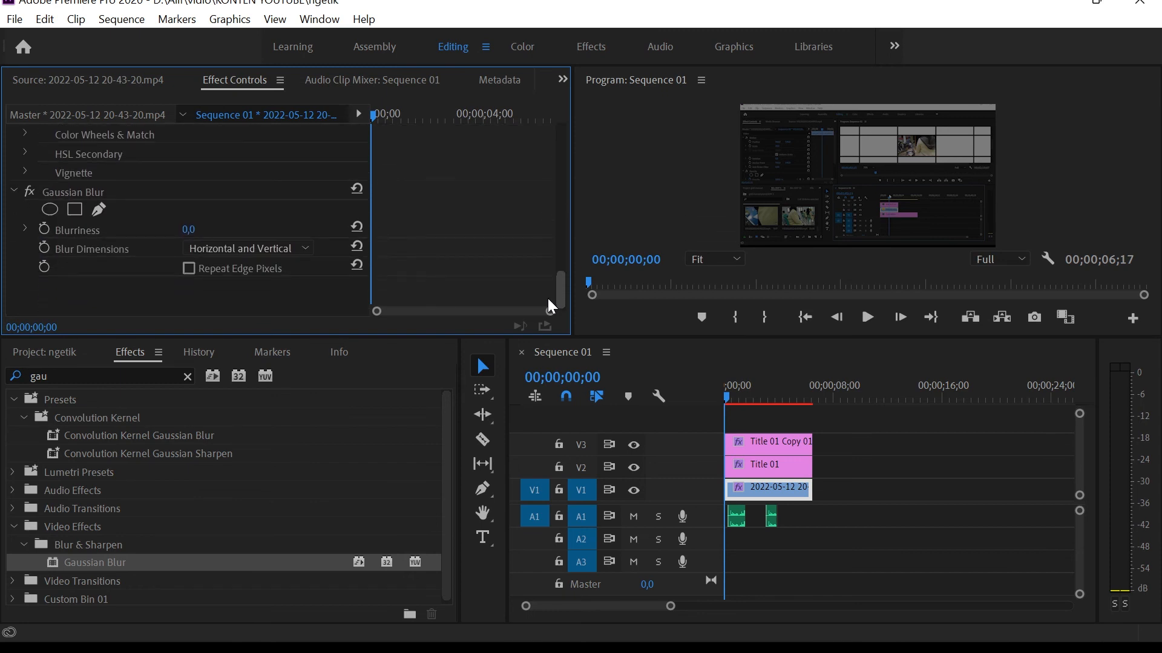
{"action": "left_click_drag", "start_coordinate": [190, 230], "coordinate": [213, 231]}
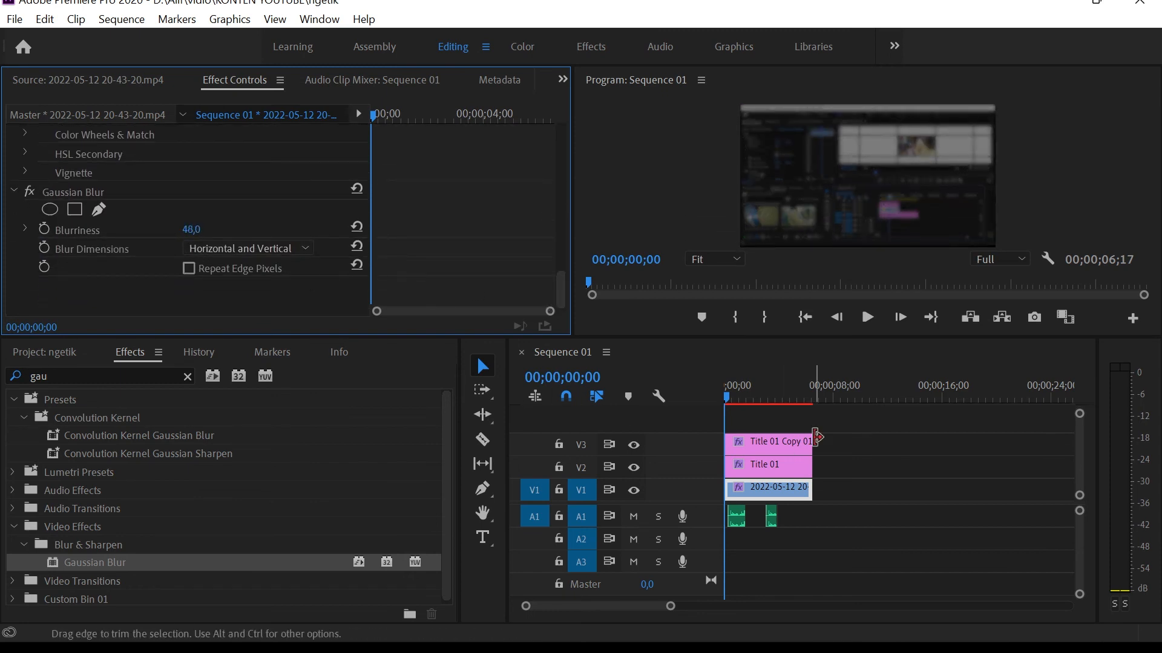
{"action": "left_click", "coordinate": [189, 268]}
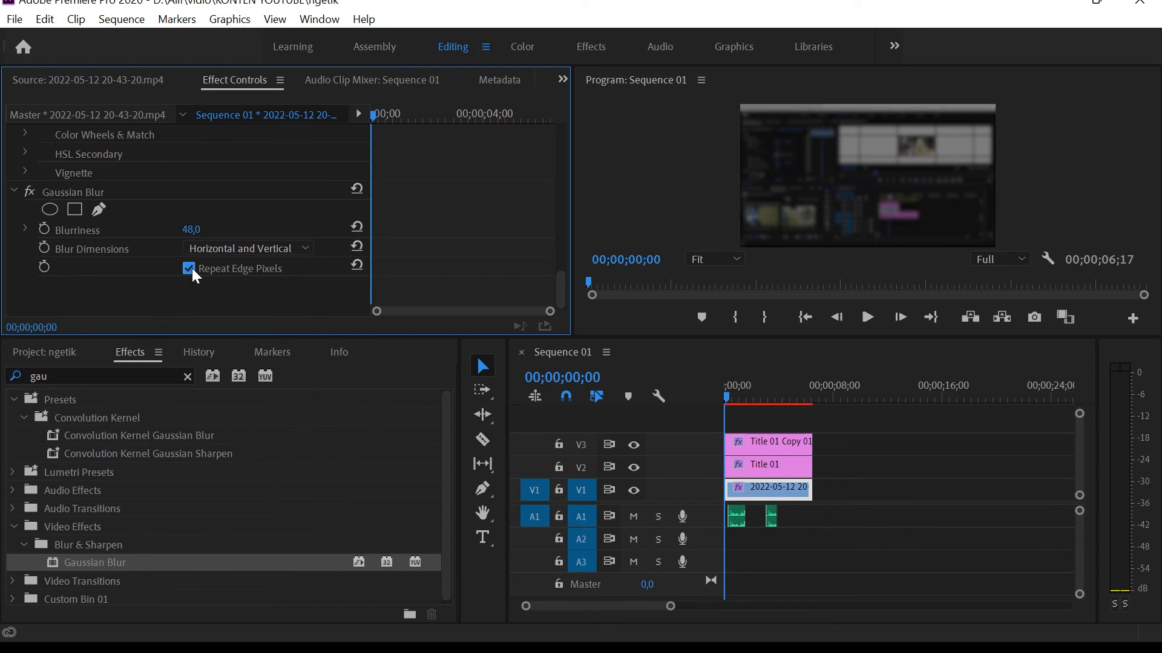
{"action": "key", "text": "ctrl+z"}
Play the sequence from near its start with the blurred background and stop at 00;00;04;12.
{"action": "left_click", "coordinate": [728, 393]}
{"action": "key", "text": "space"}
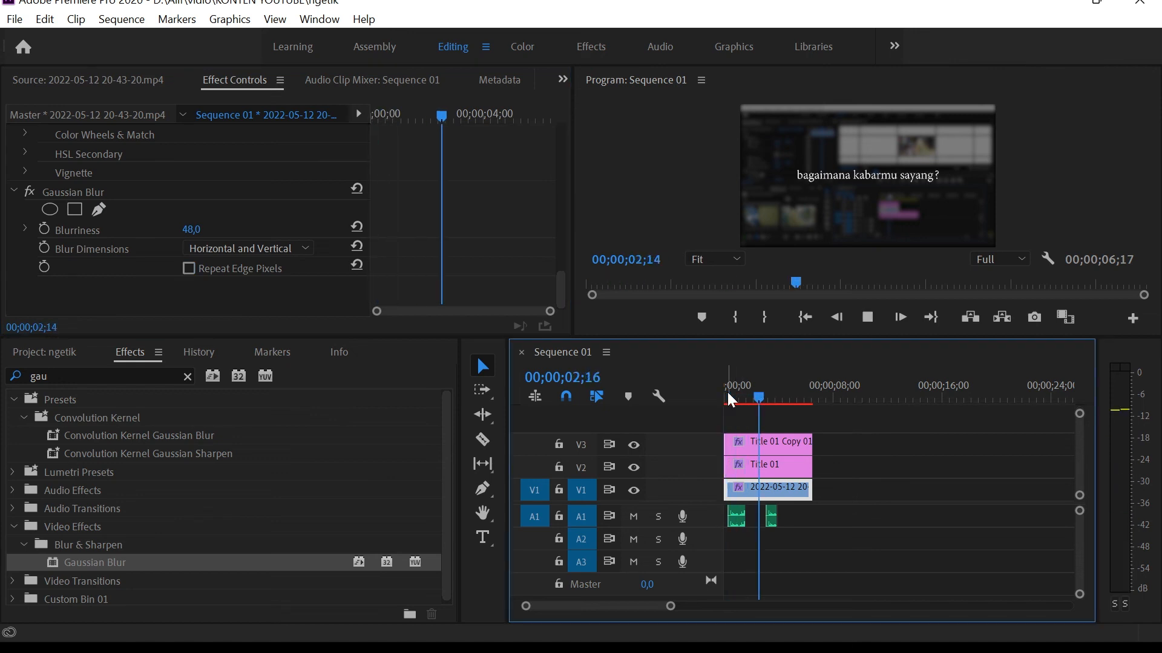
{"action": "key", "text": "space"}
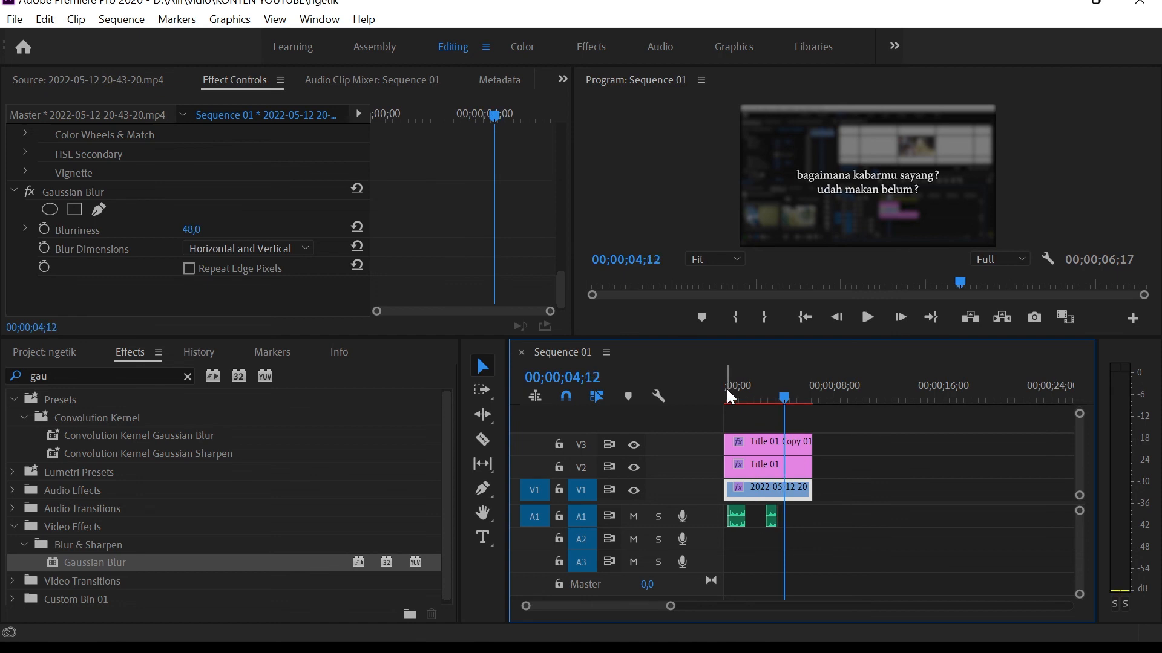